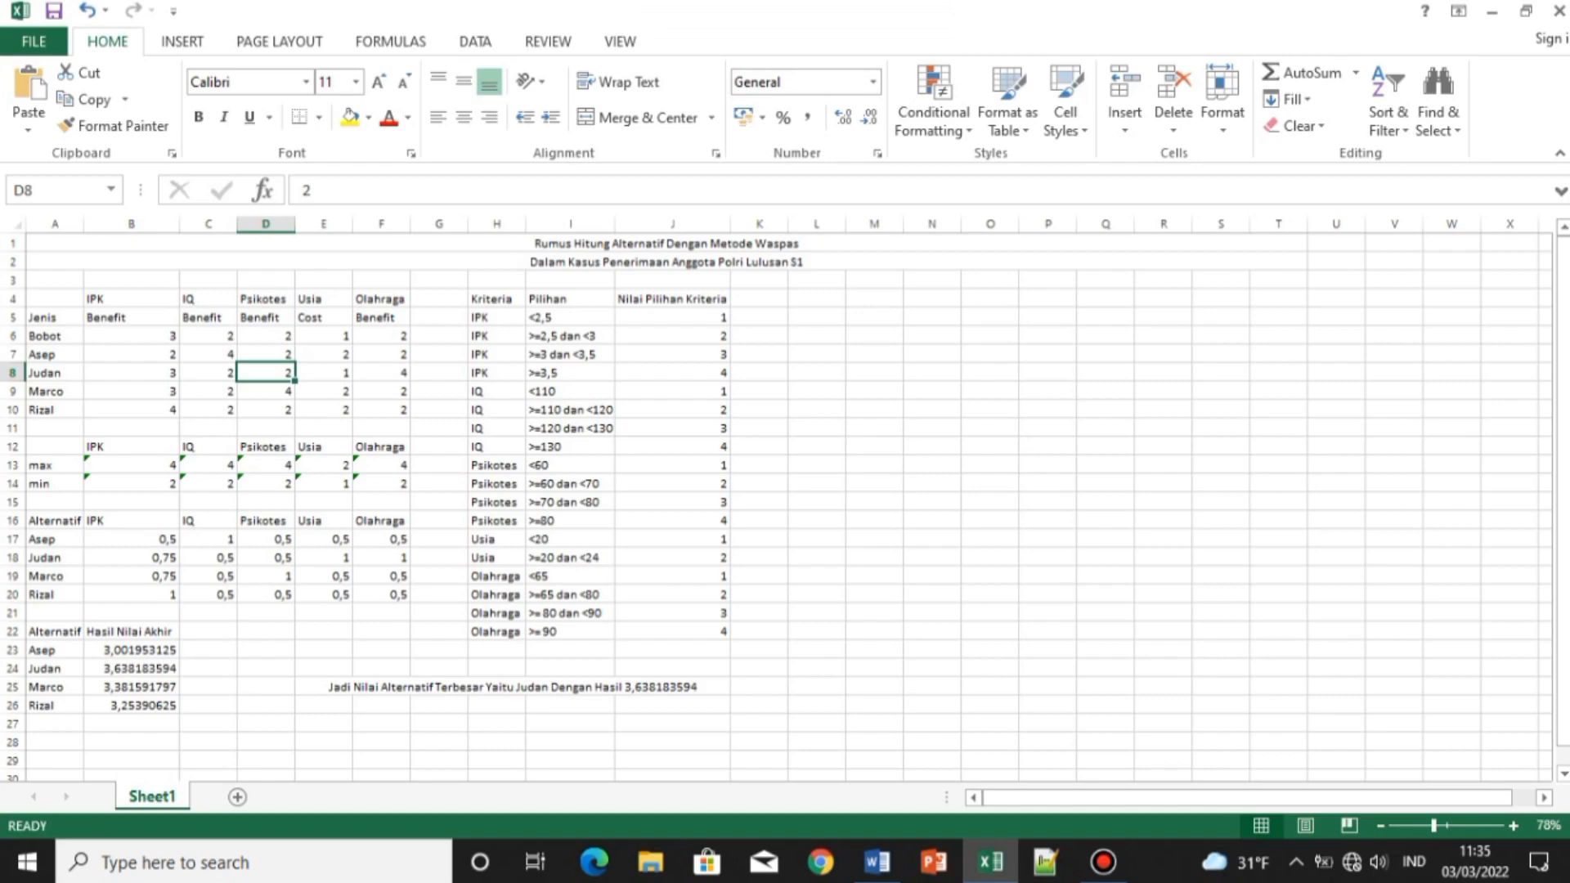
# Examine the criteria table in H4:J22, covering the Pilihan ranges and the Nilai Pilihan Kriteria scores for IPK and IQ.
pyautogui.click(130, 318)
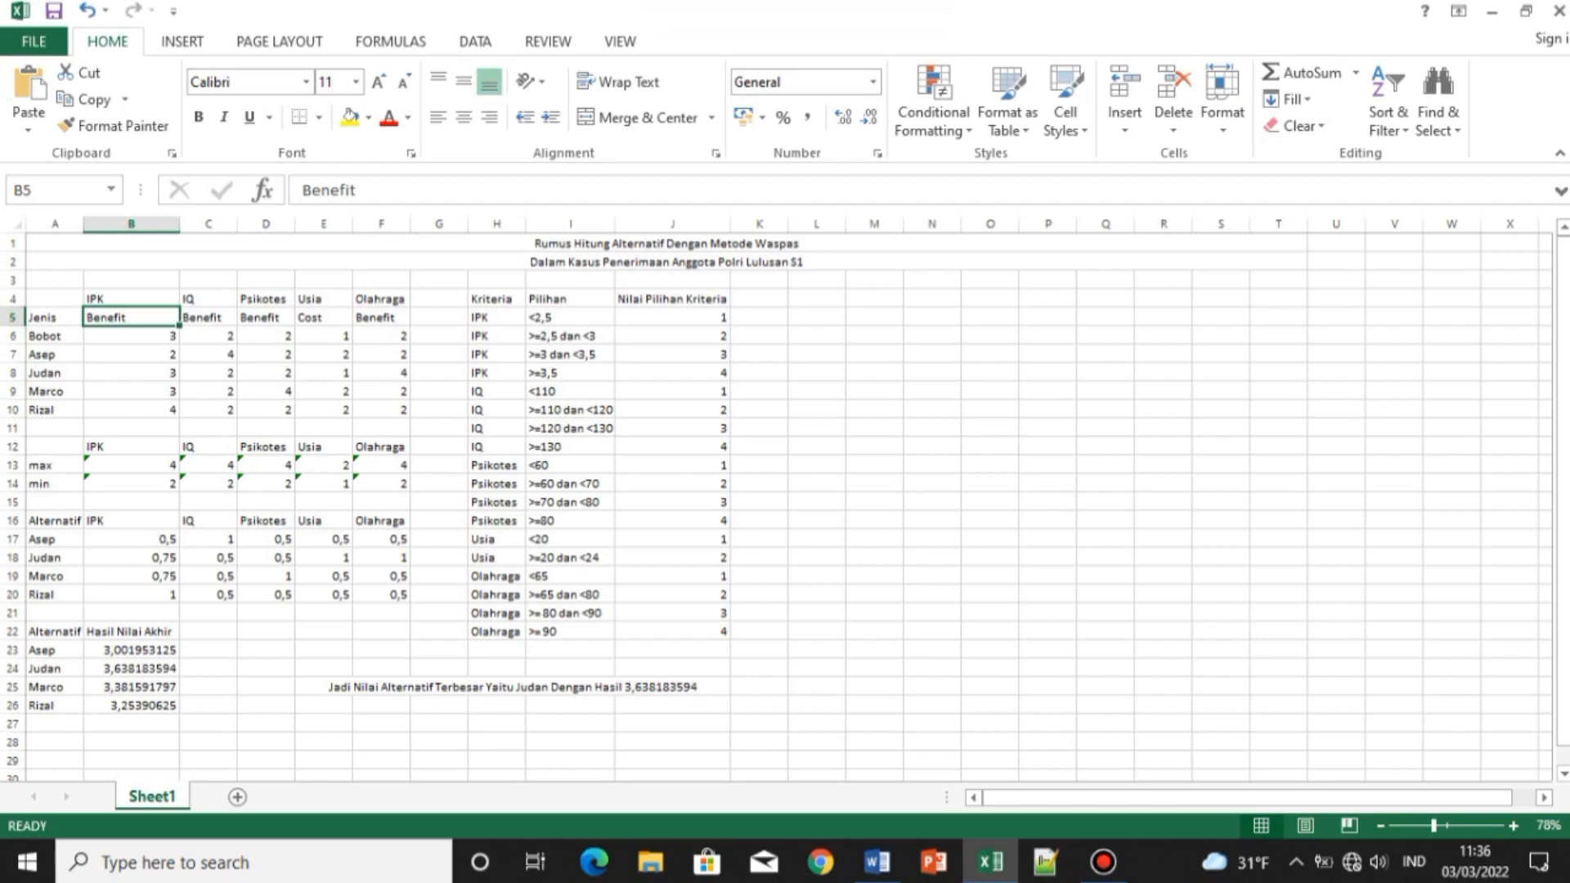
pyautogui.click(497, 300)
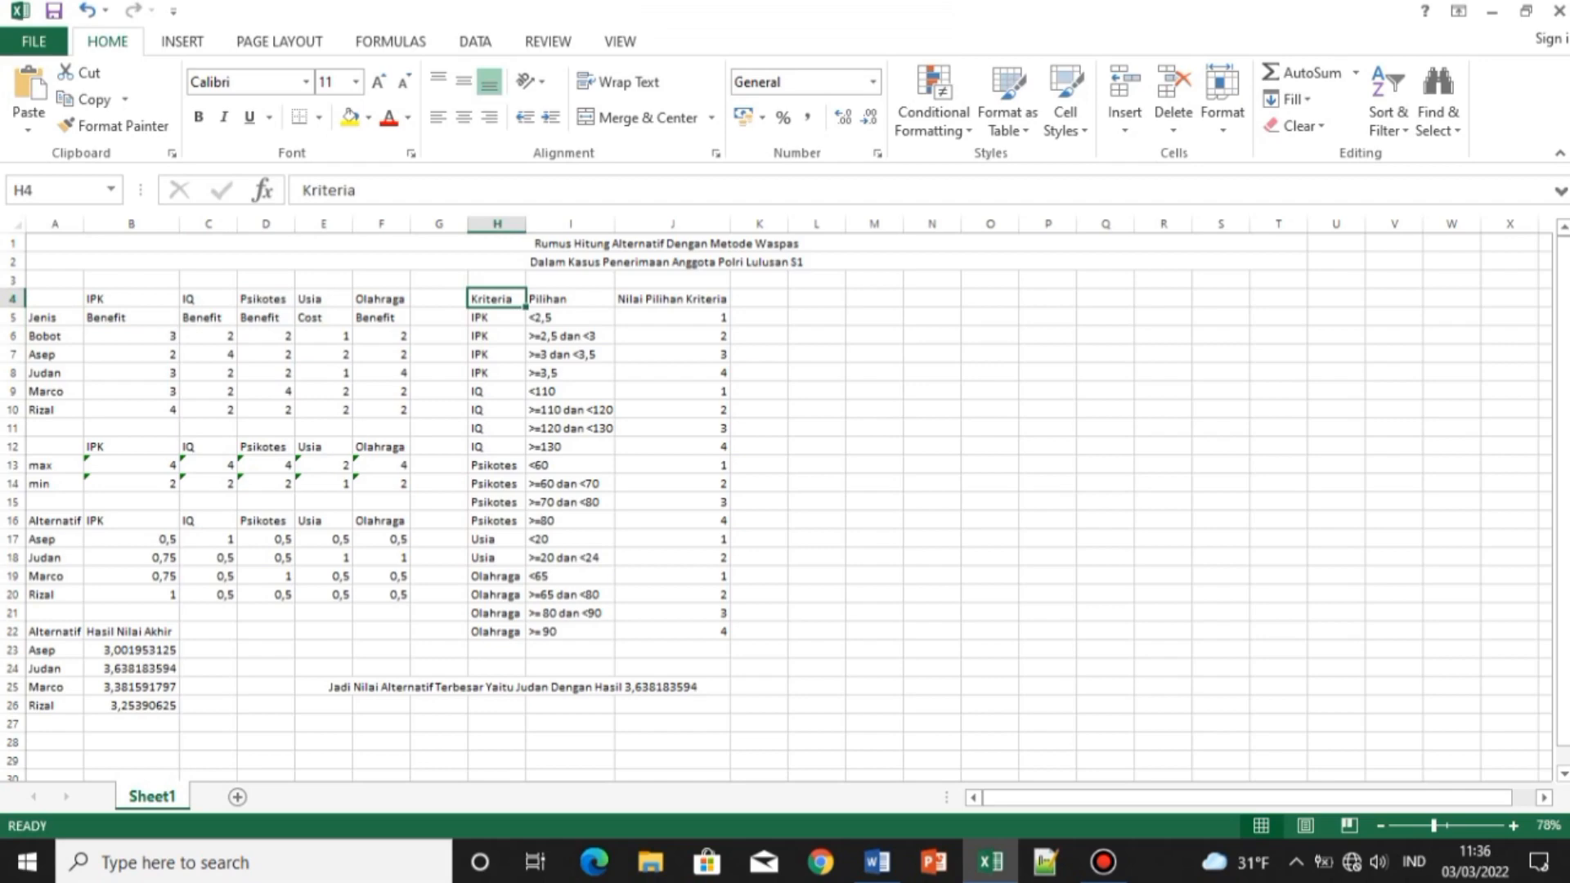
pyautogui.click(570, 355)
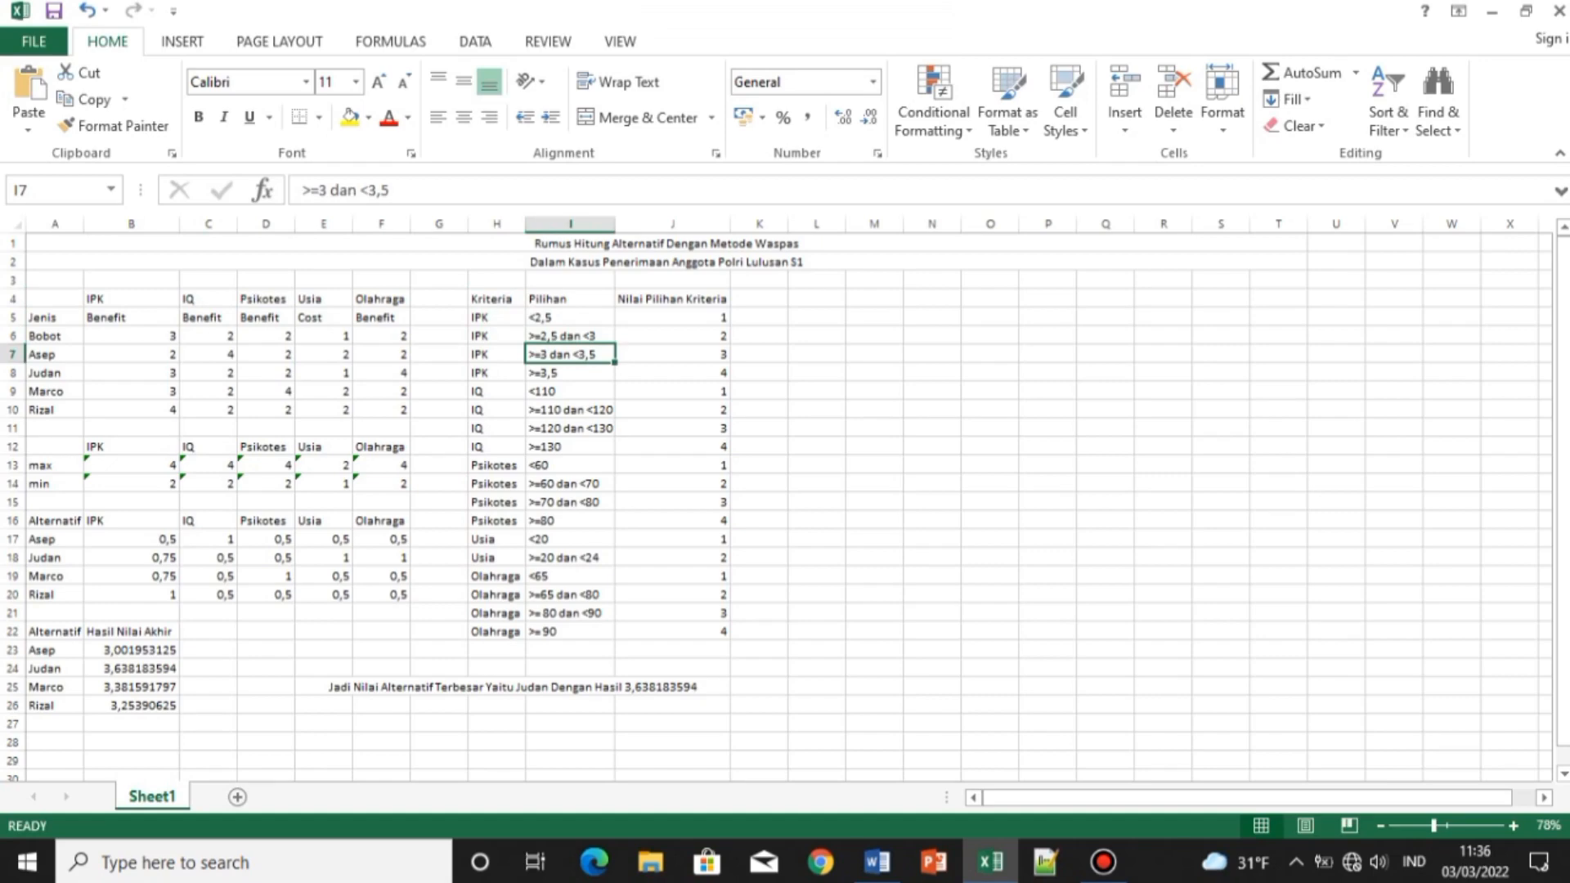
pyautogui.click(570, 410)
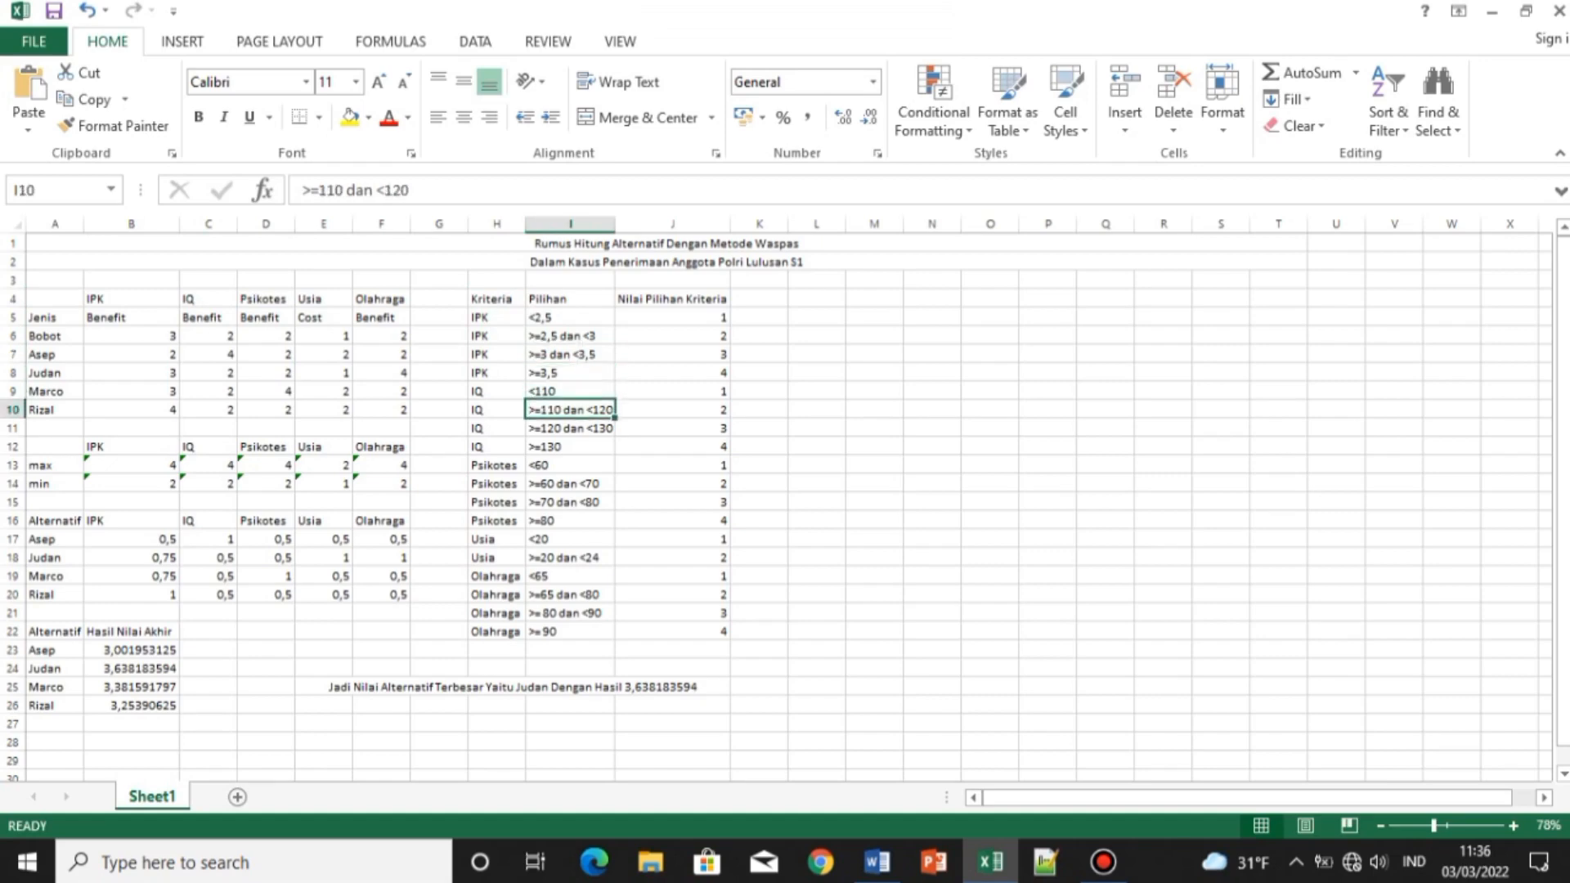
pyautogui.press('Up')
pyautogui.press('Up')
pyautogui.press('Up')
pyautogui.press('Up')
pyautogui.press('Right')
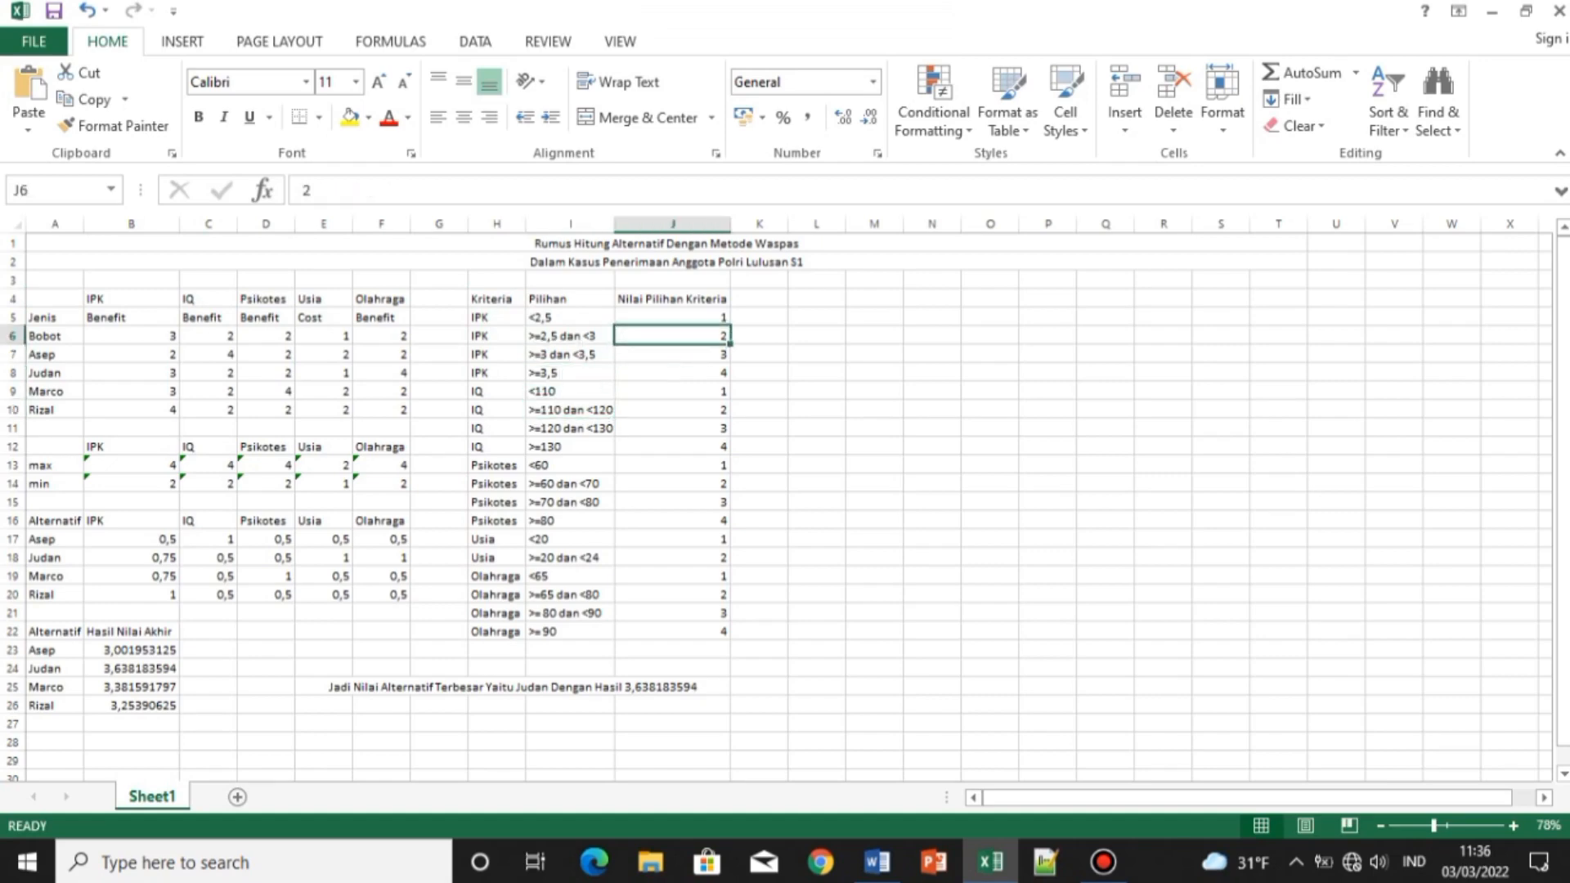
pyautogui.press('Up')
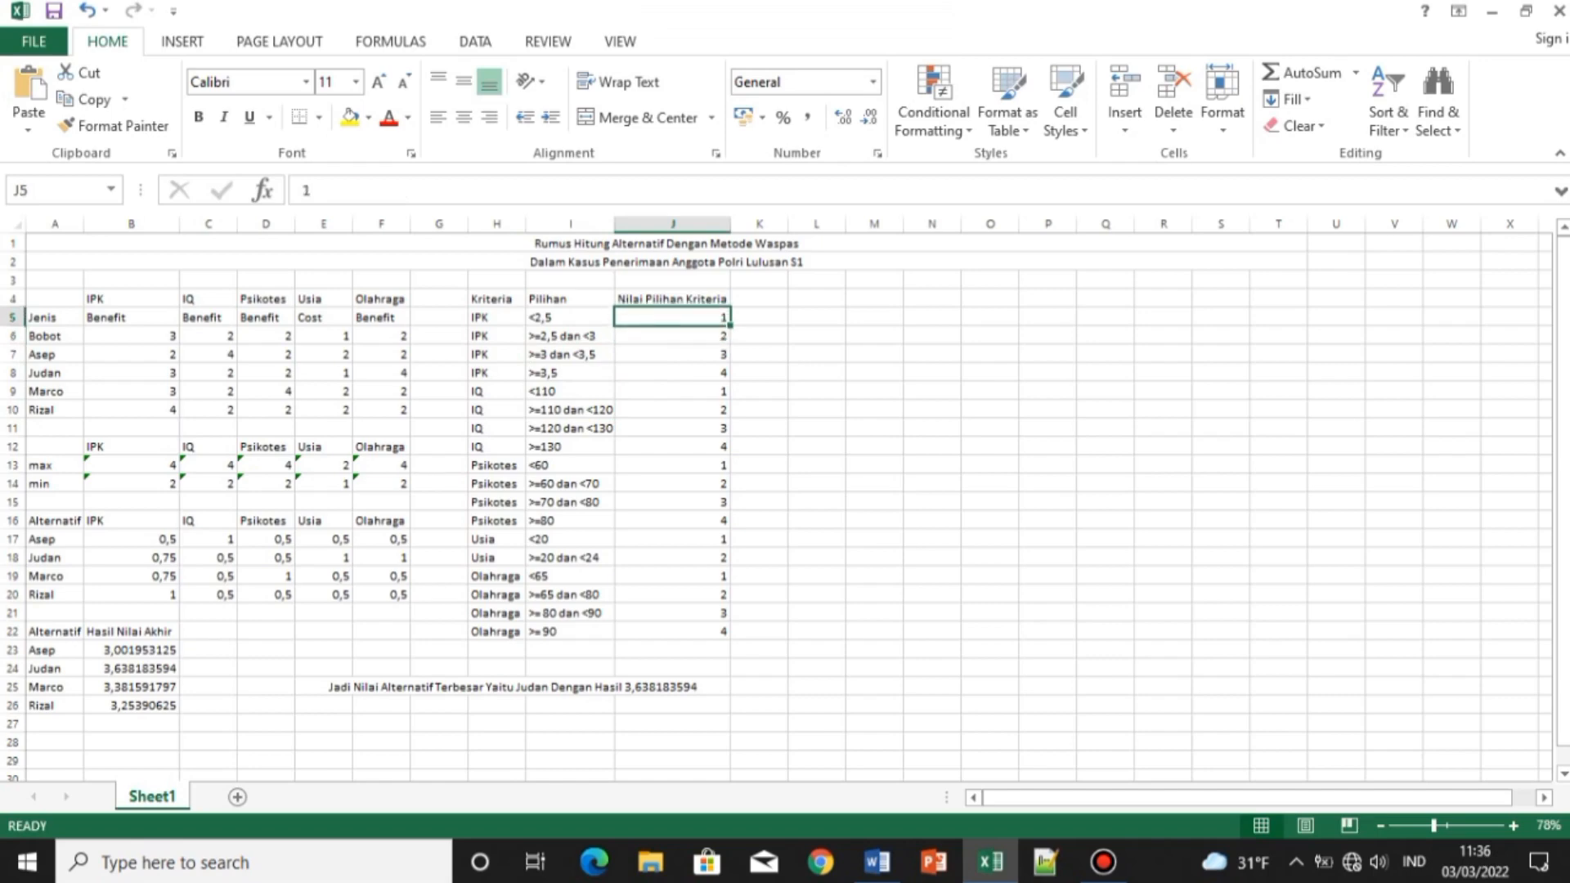
# Review the Jenis row, checking in B5:F5 whether each criterion is classed as benefit or cost.
pyautogui.click(131, 354)
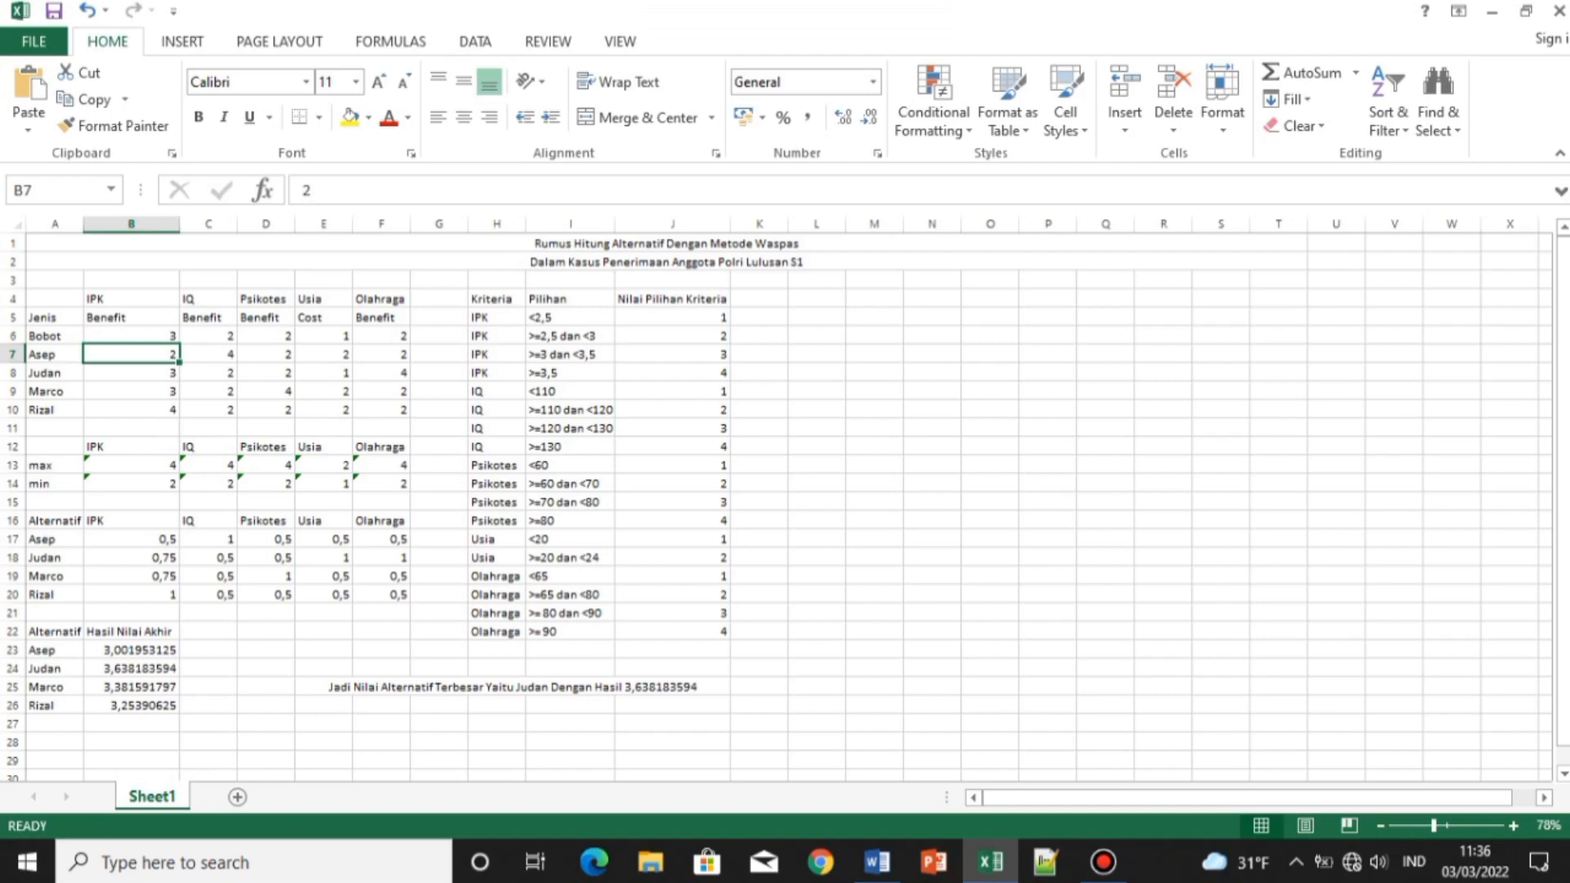
pyautogui.click(54, 318)
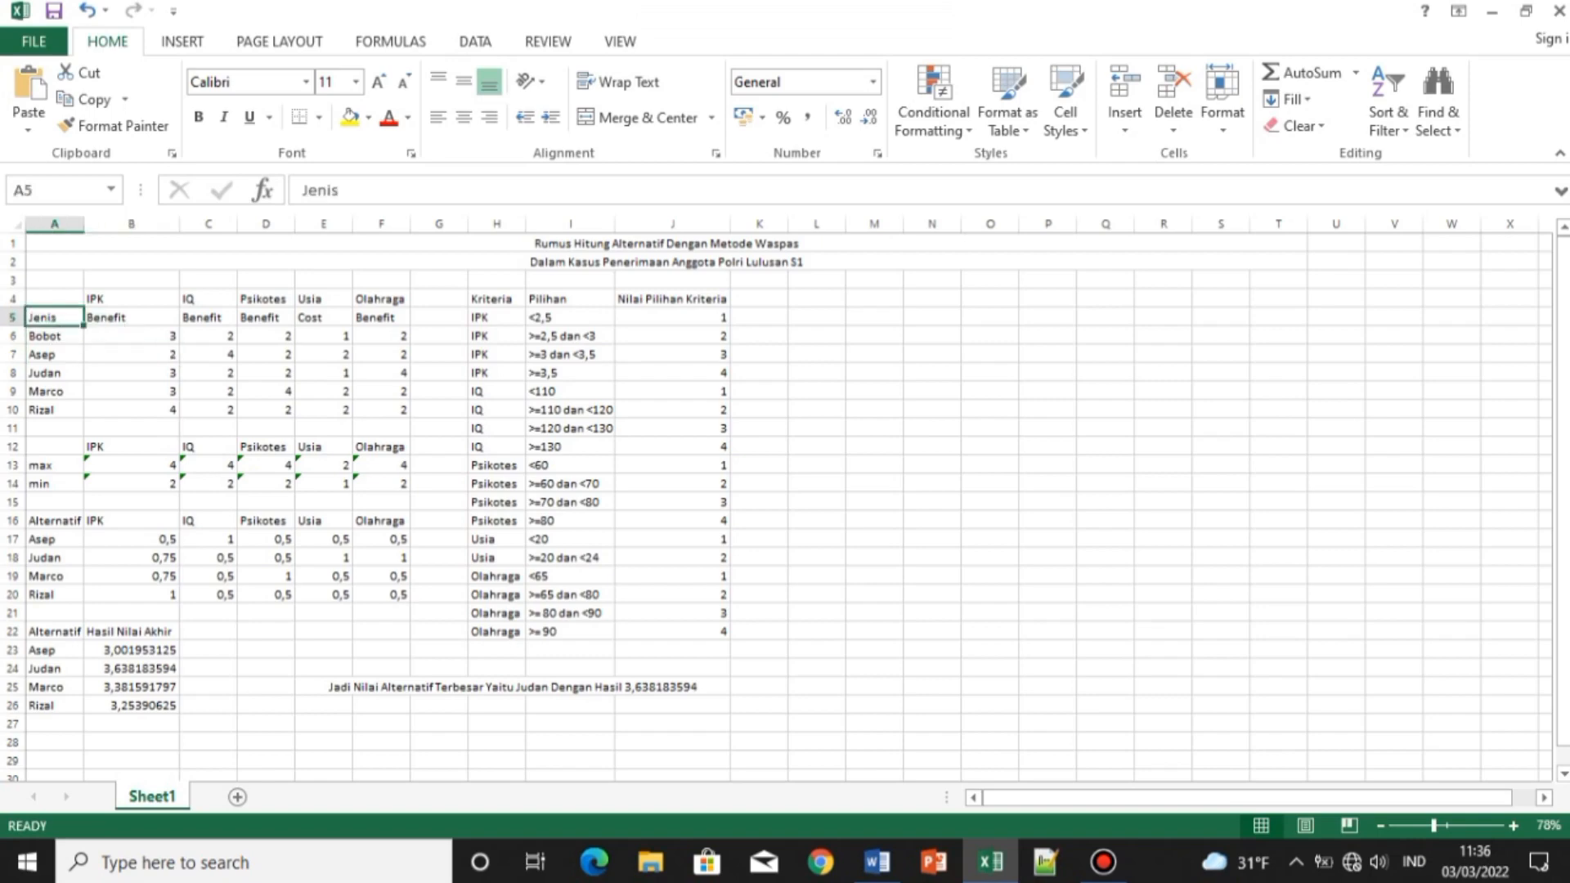
pyautogui.click(131, 317)
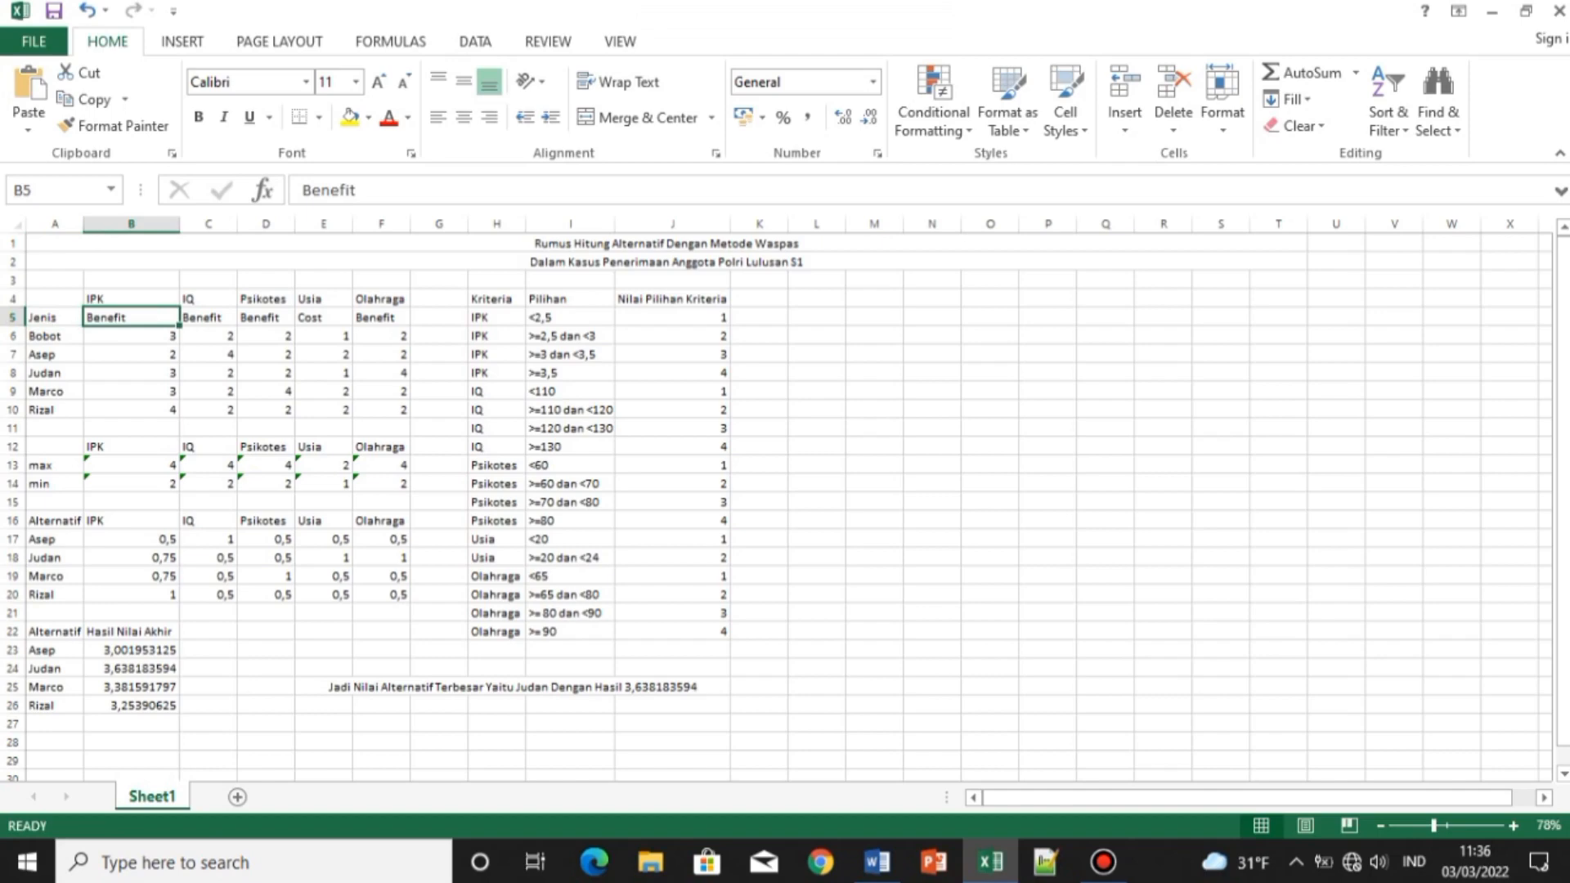
pyautogui.click(188, 318)
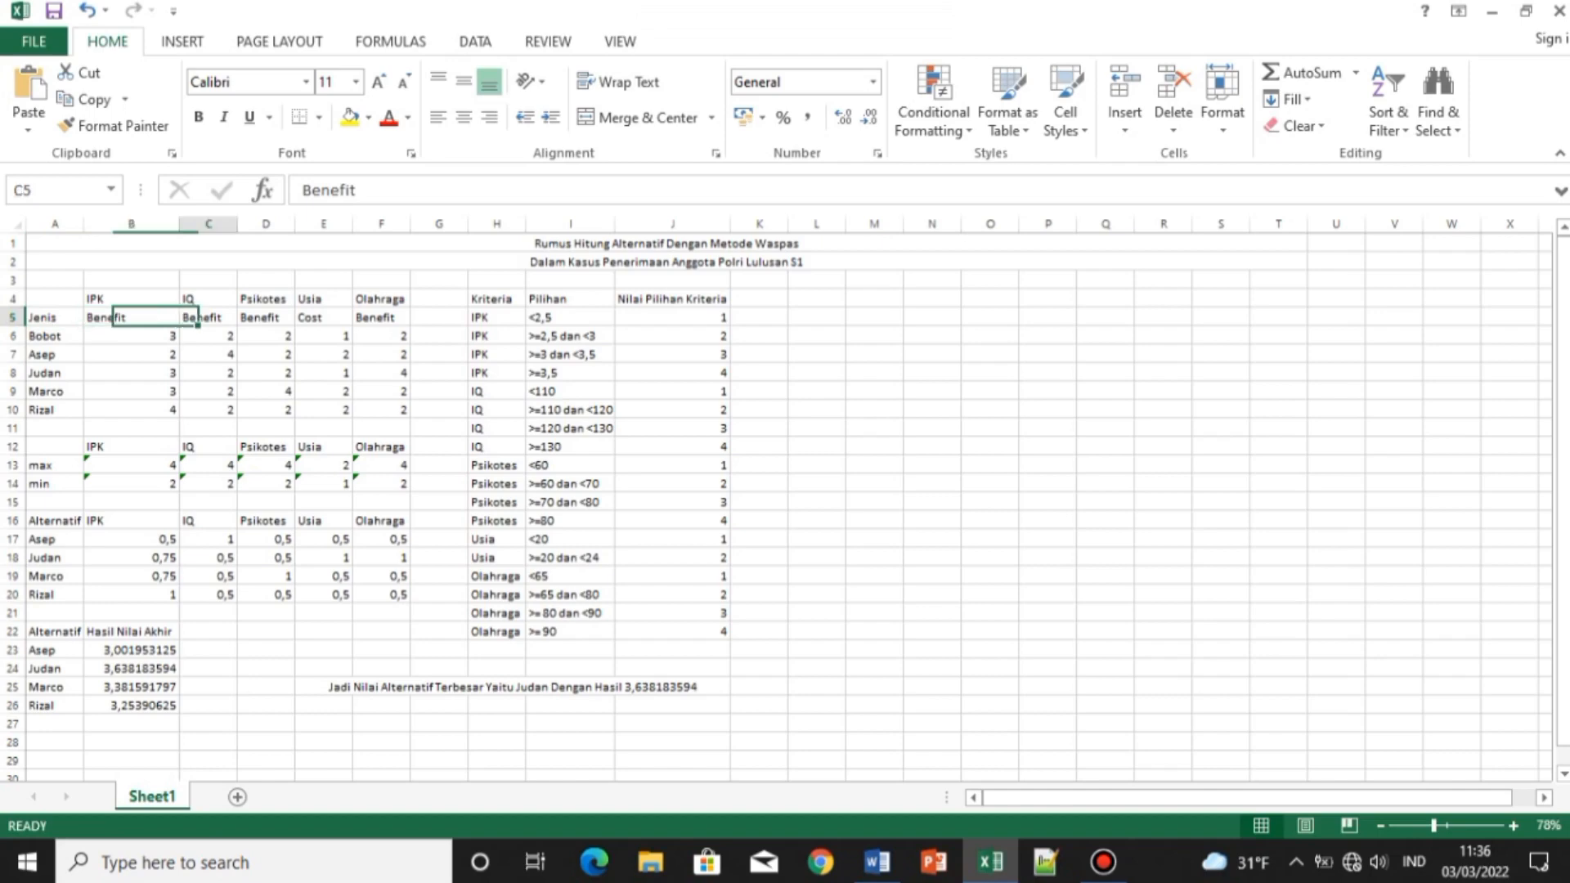
pyautogui.click(265, 318)
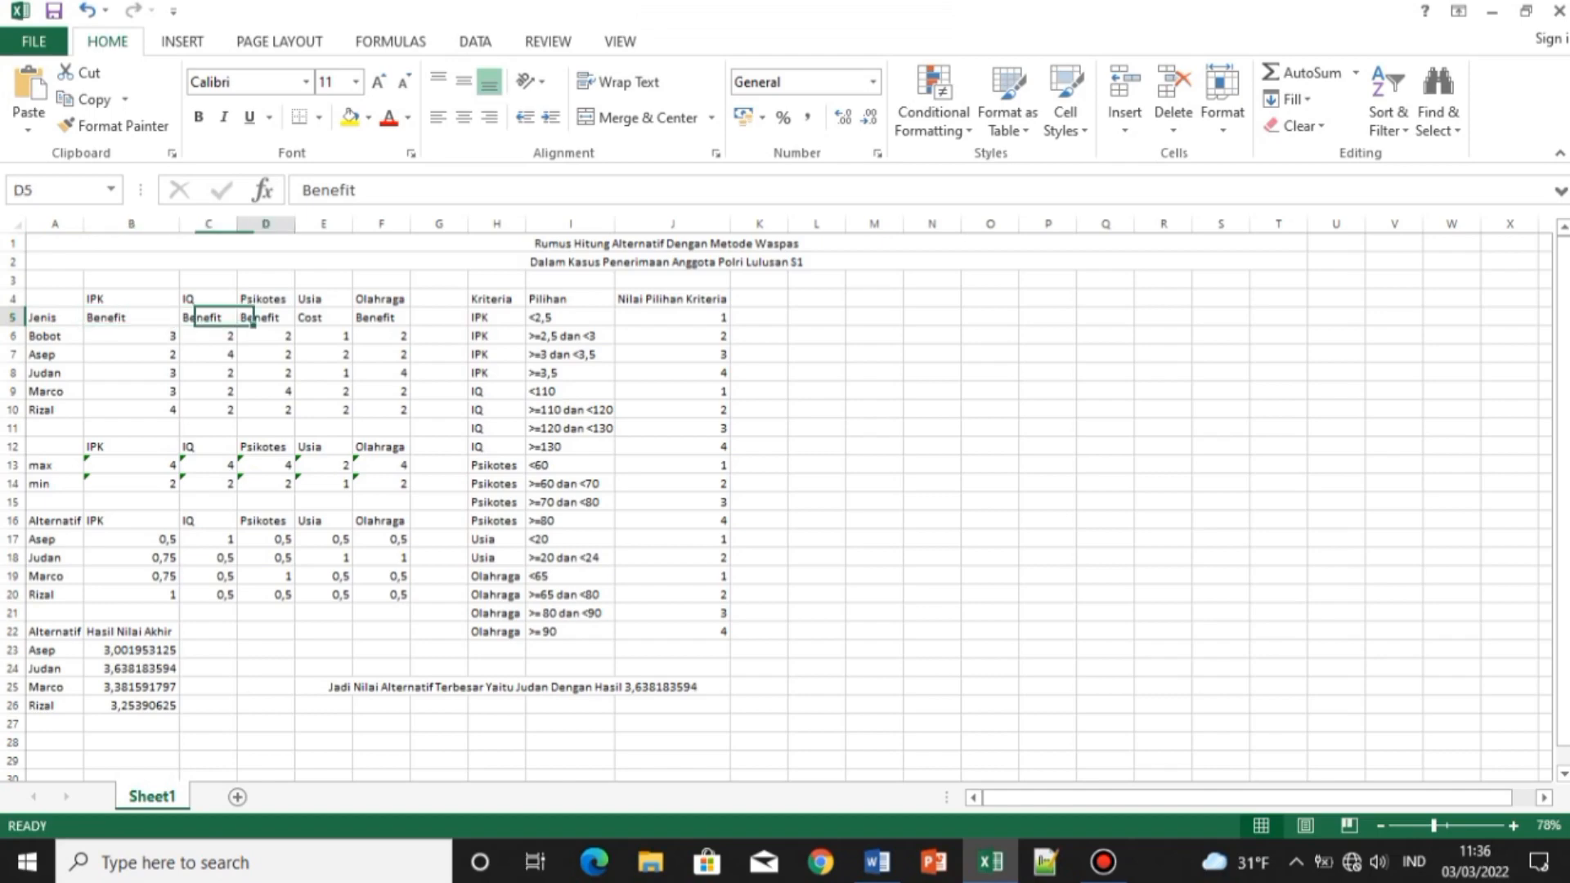
pyautogui.click(323, 317)
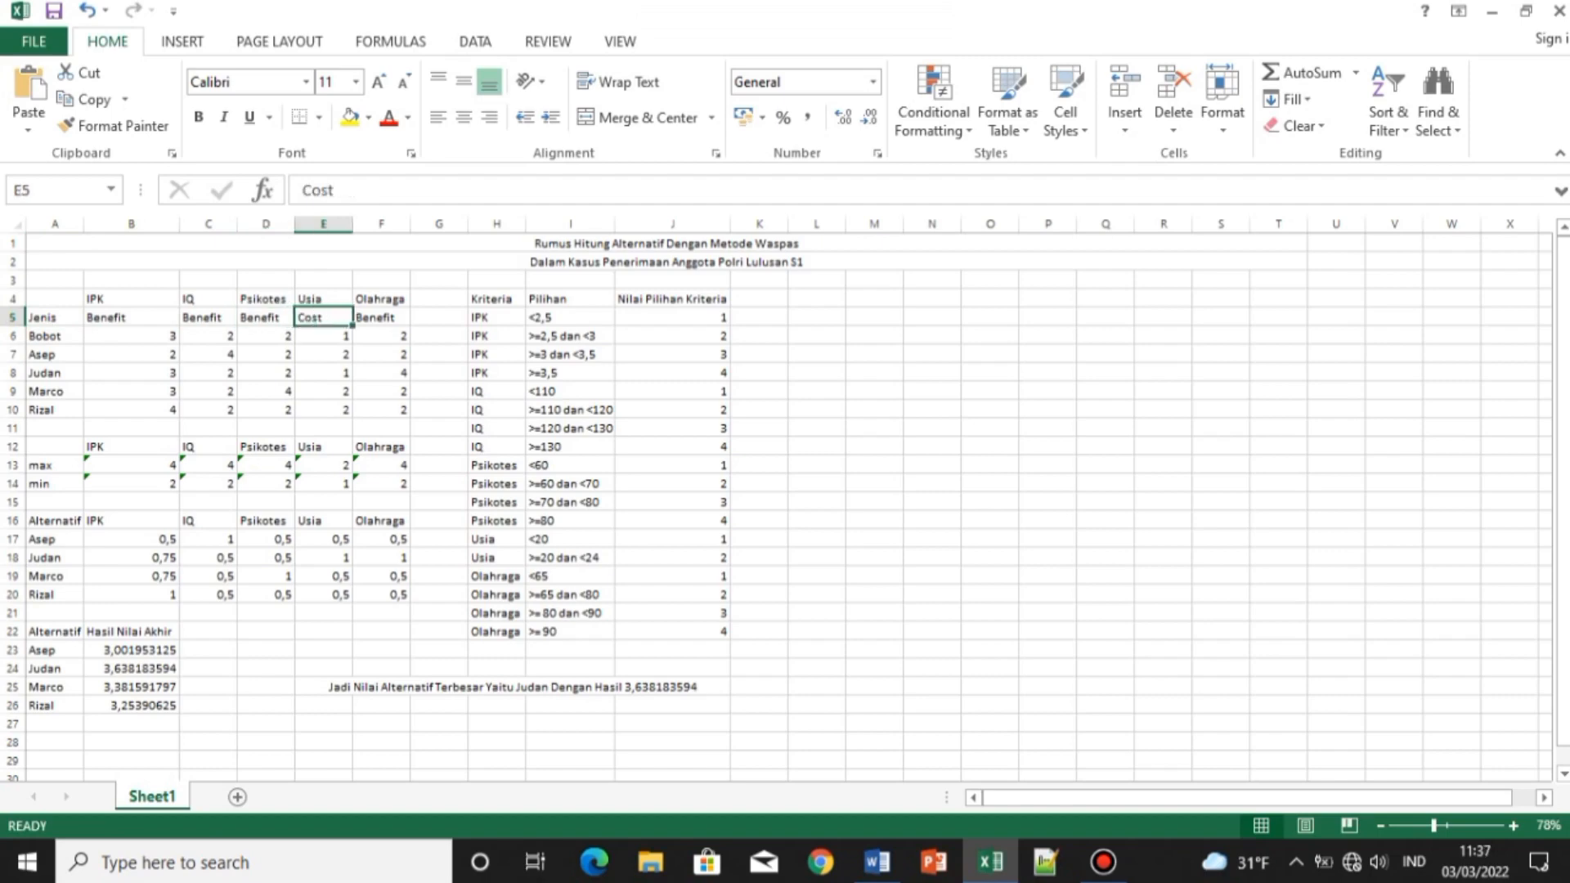
pyautogui.click(381, 317)
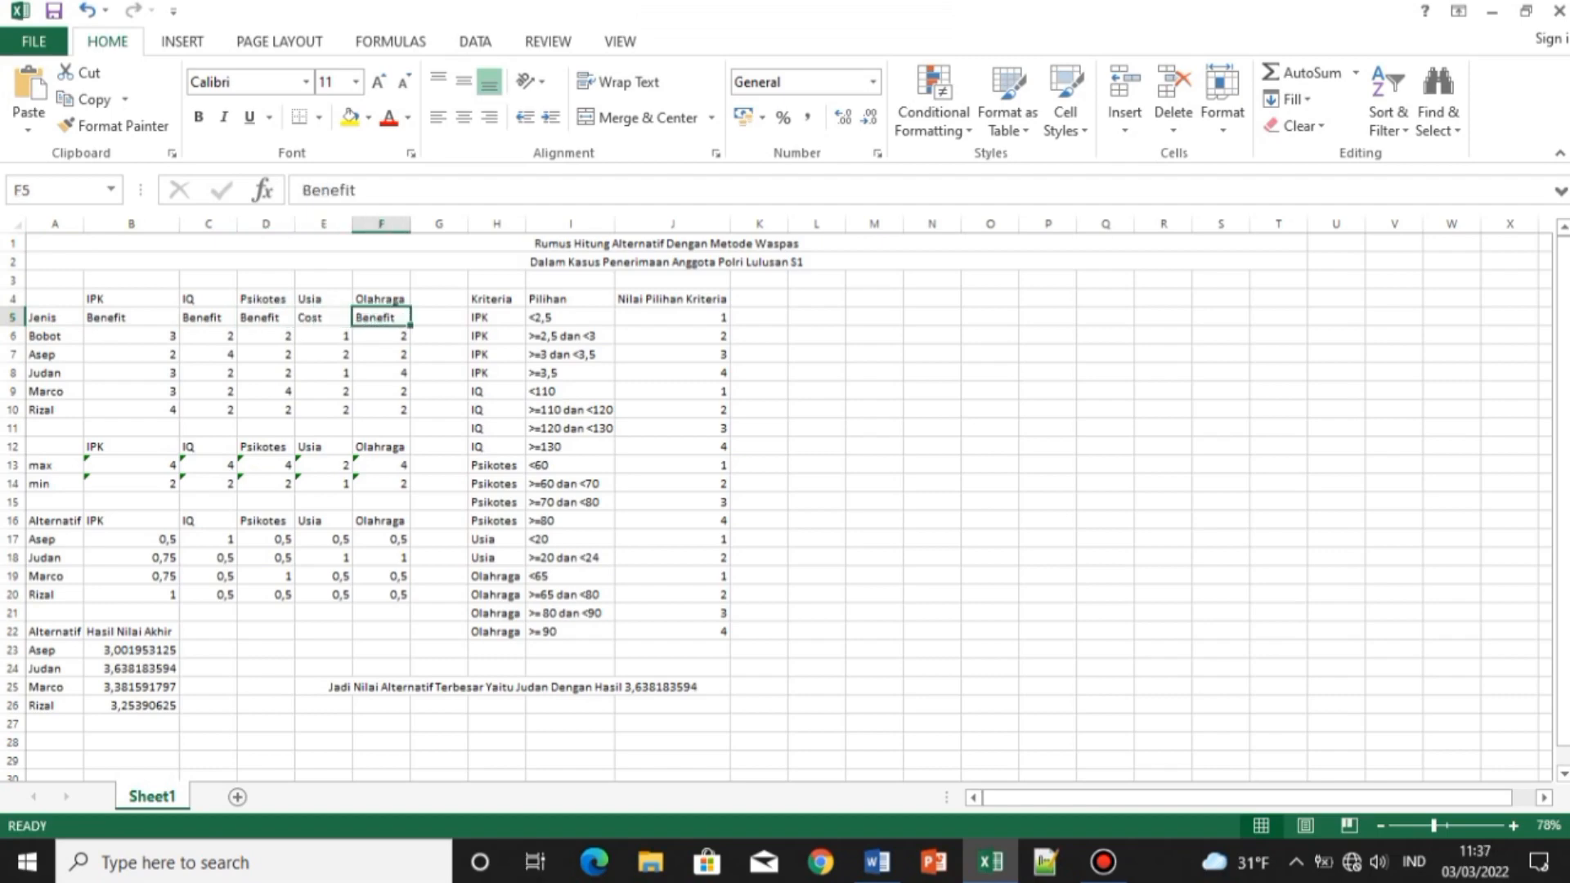
# Inspect the MAX formulas in row 13 and the alternatives' scores in rows 7 to 10 that they use.
pyautogui.click(131, 354)
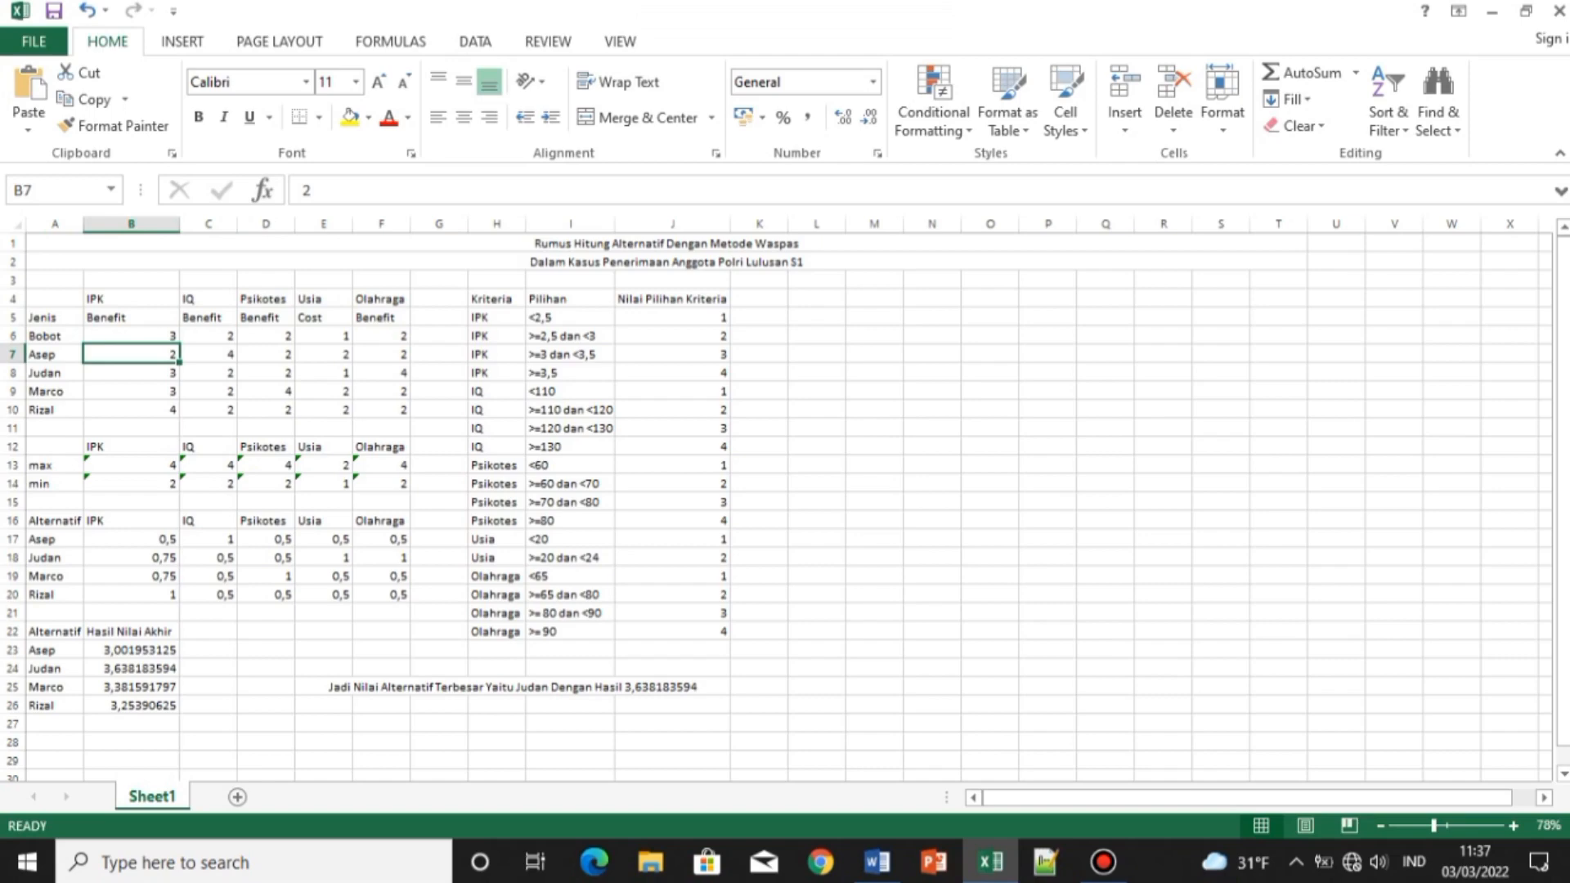
pyautogui.click(131, 466)
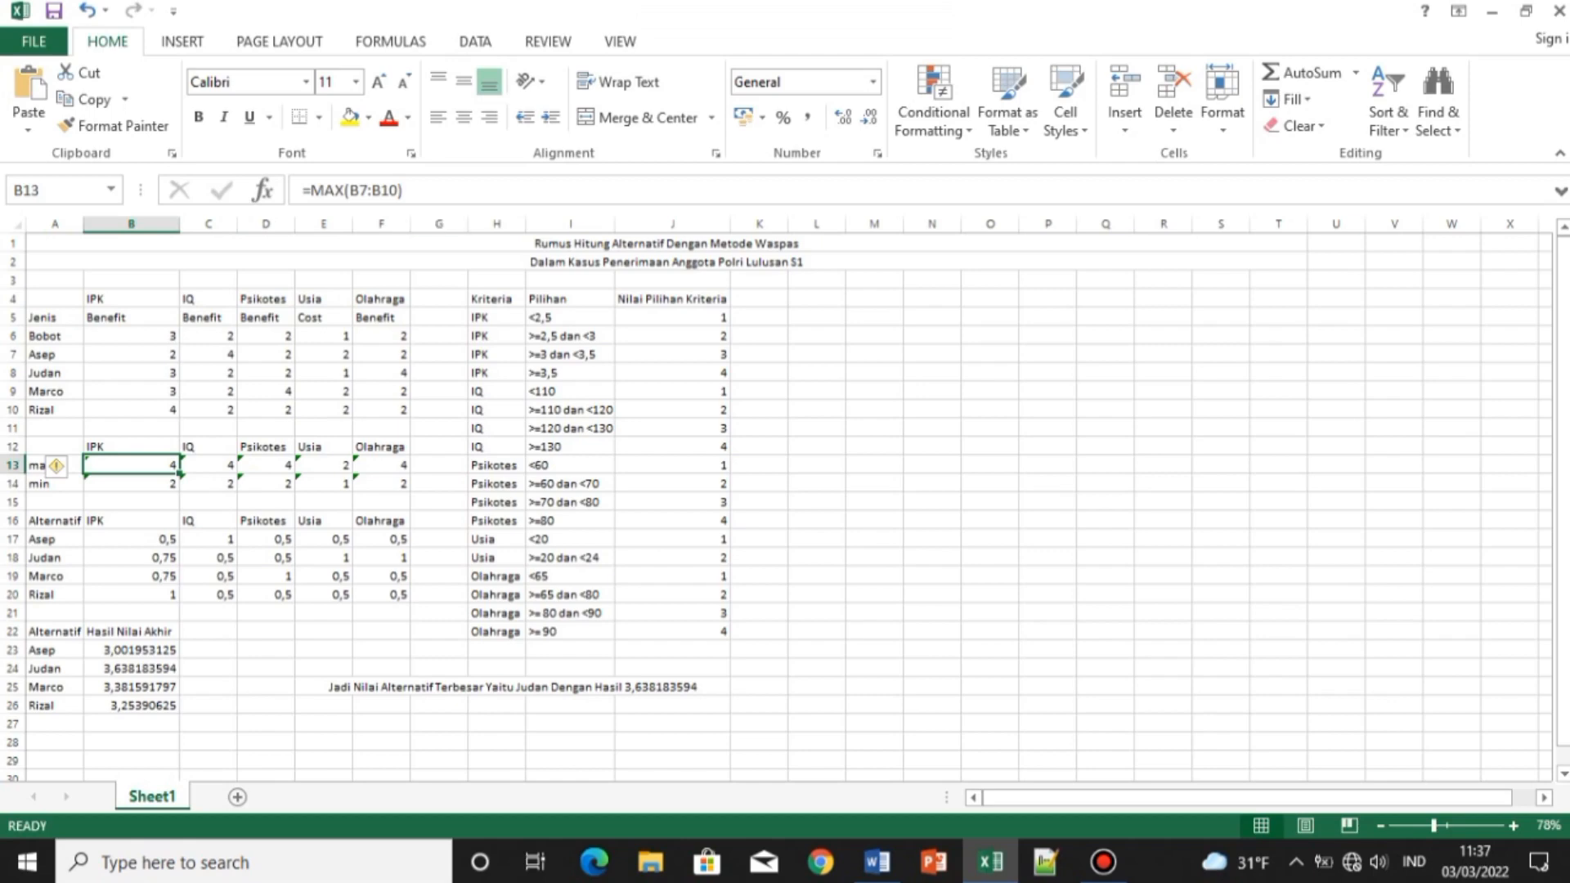
pyautogui.click(131, 355)
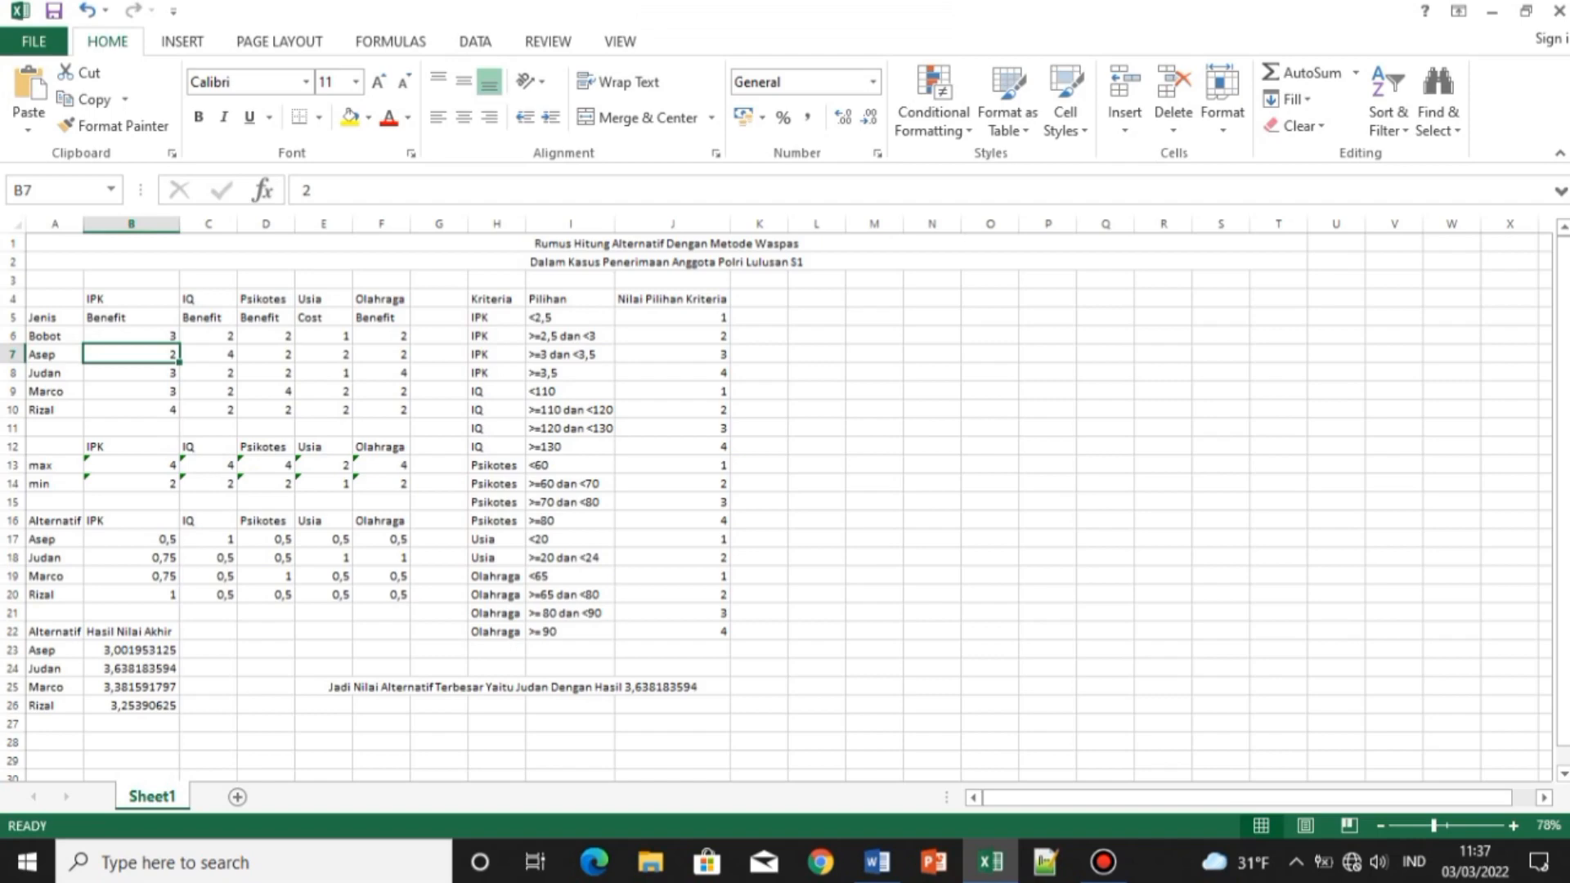
pyautogui.click(131, 465)
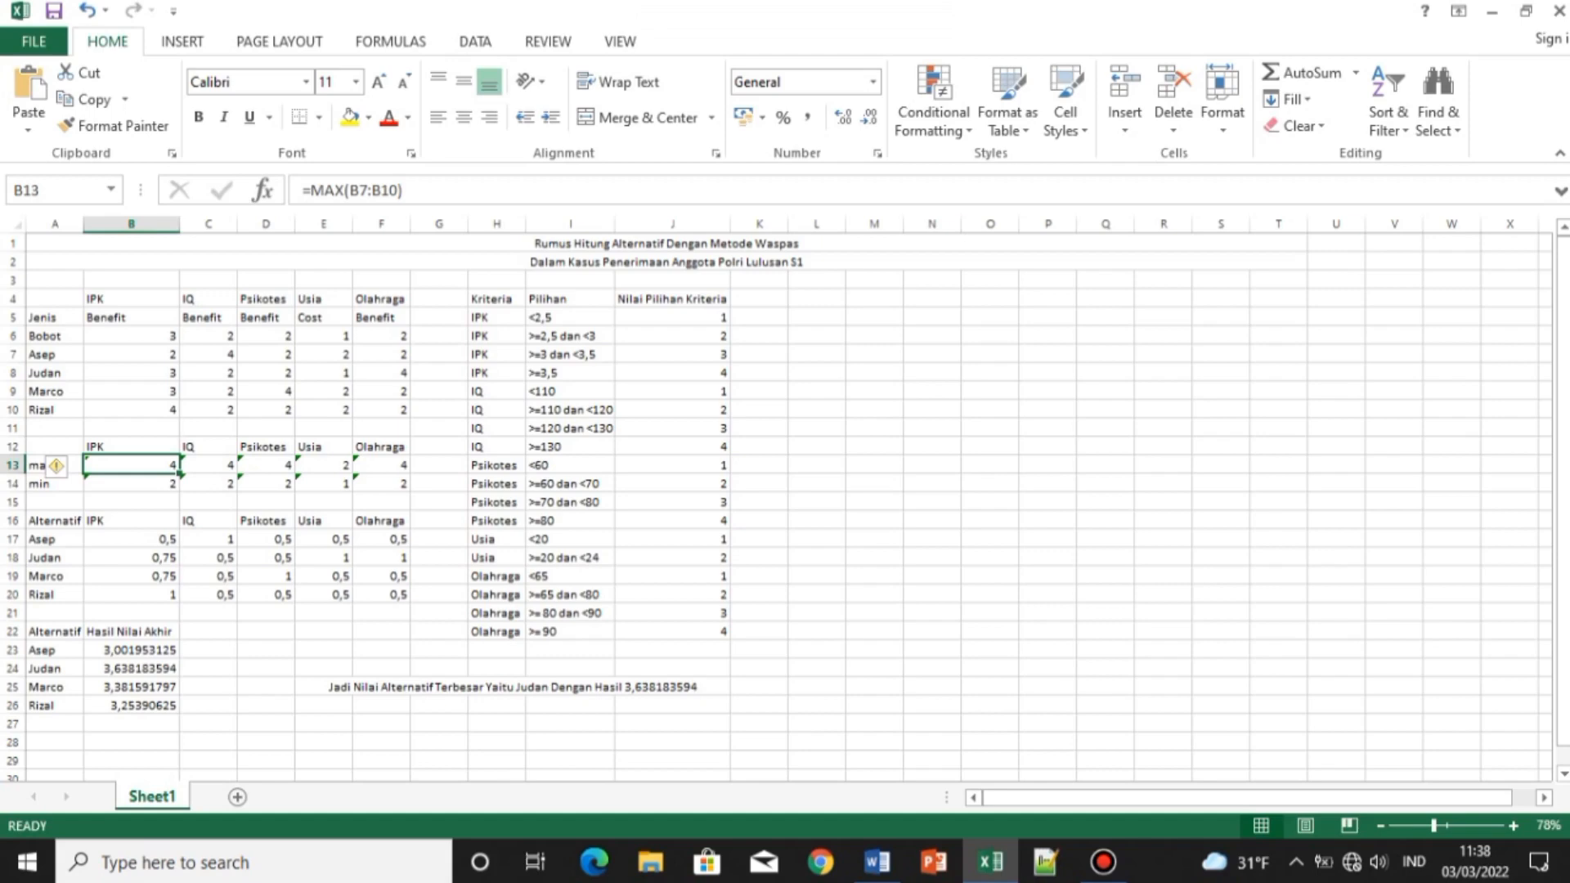
pyautogui.click(209, 465)
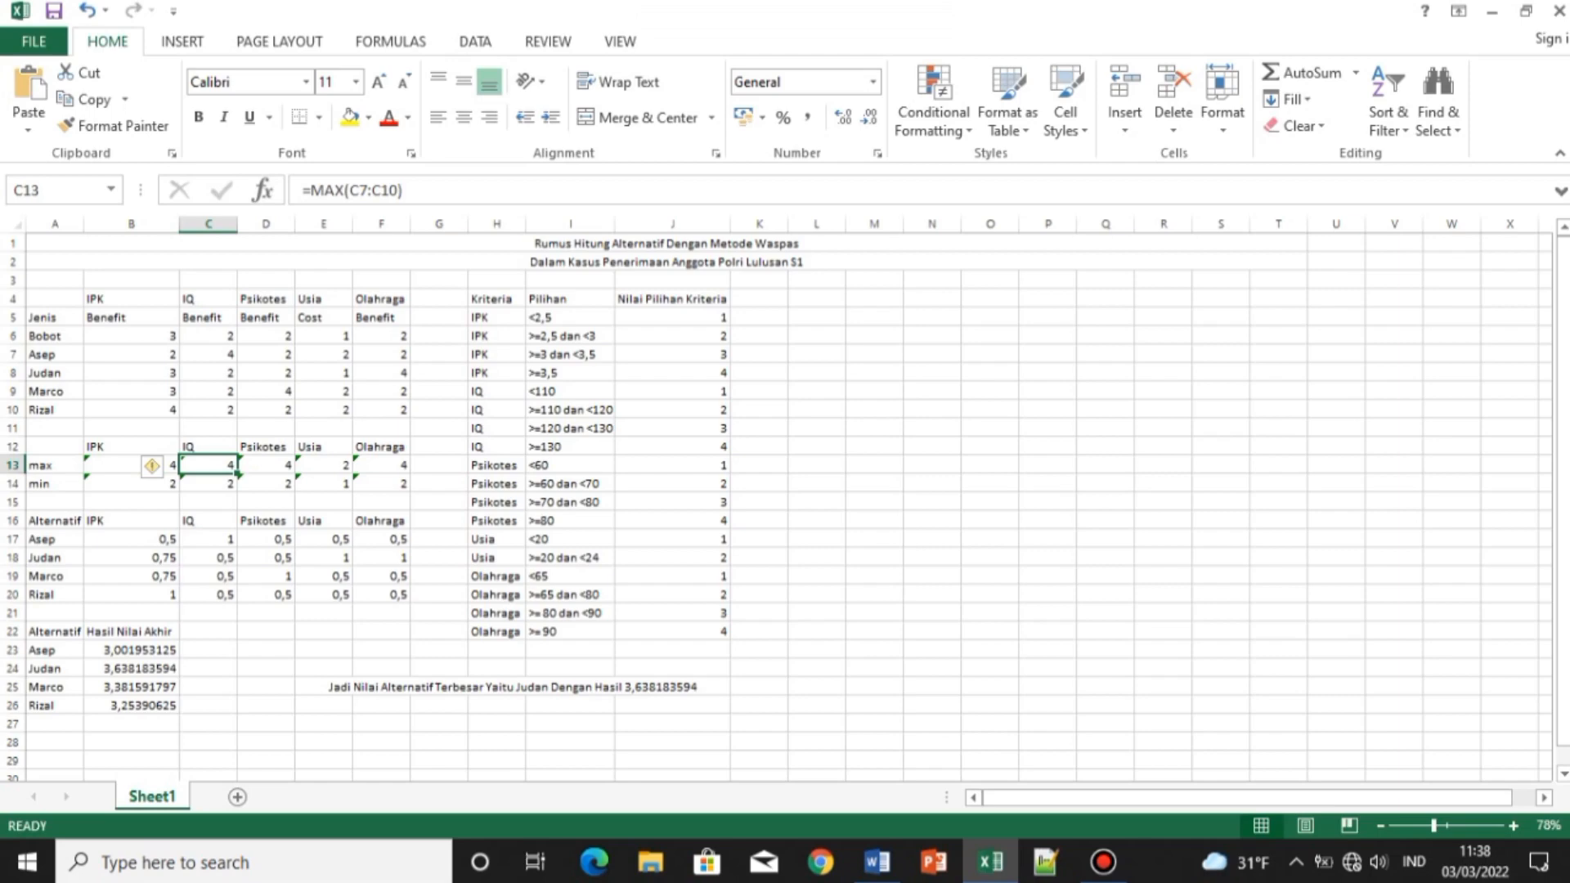
pyautogui.click(266, 466)
pyautogui.click(381, 465)
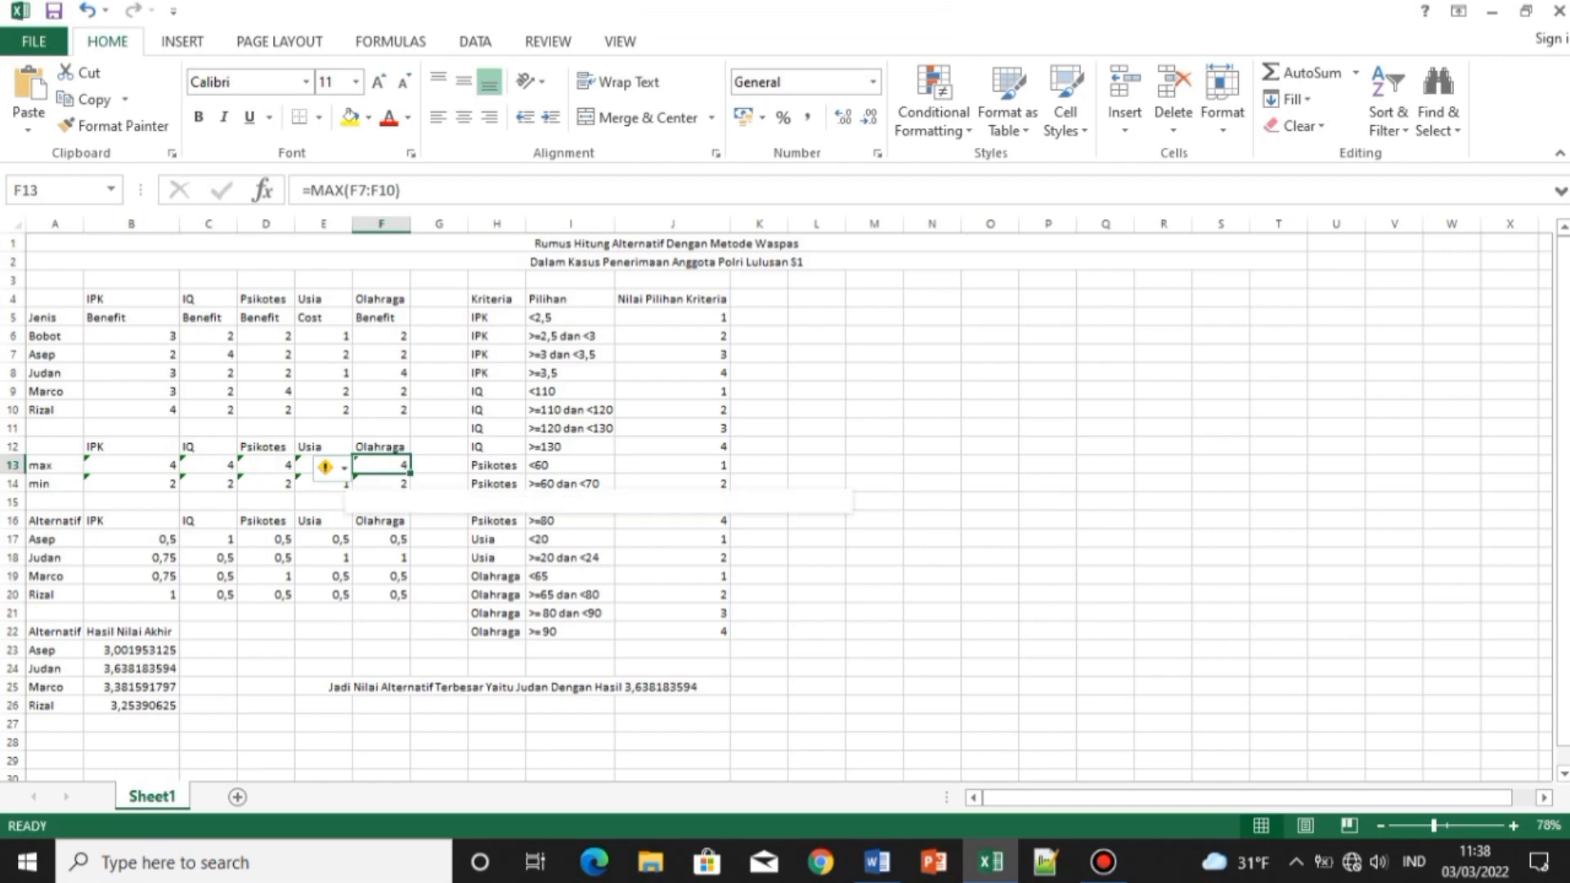
# Inspect the MIN formulas in row 14 for the criteria from IPK to Olahraga.
pyautogui.click(131, 484)
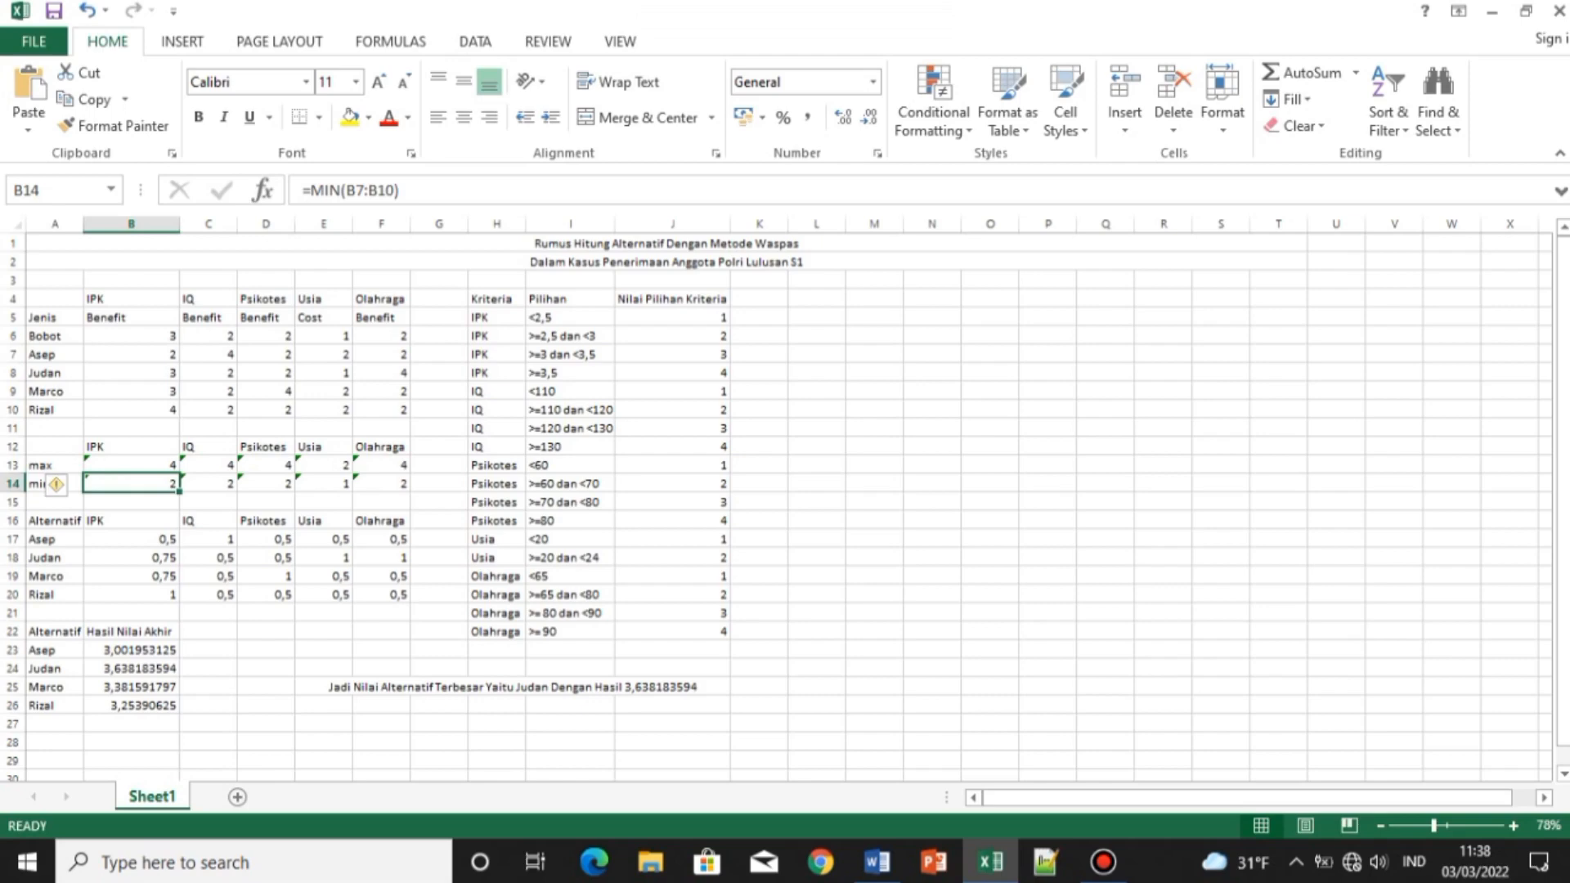
pyautogui.click(208, 502)
pyautogui.click(266, 485)
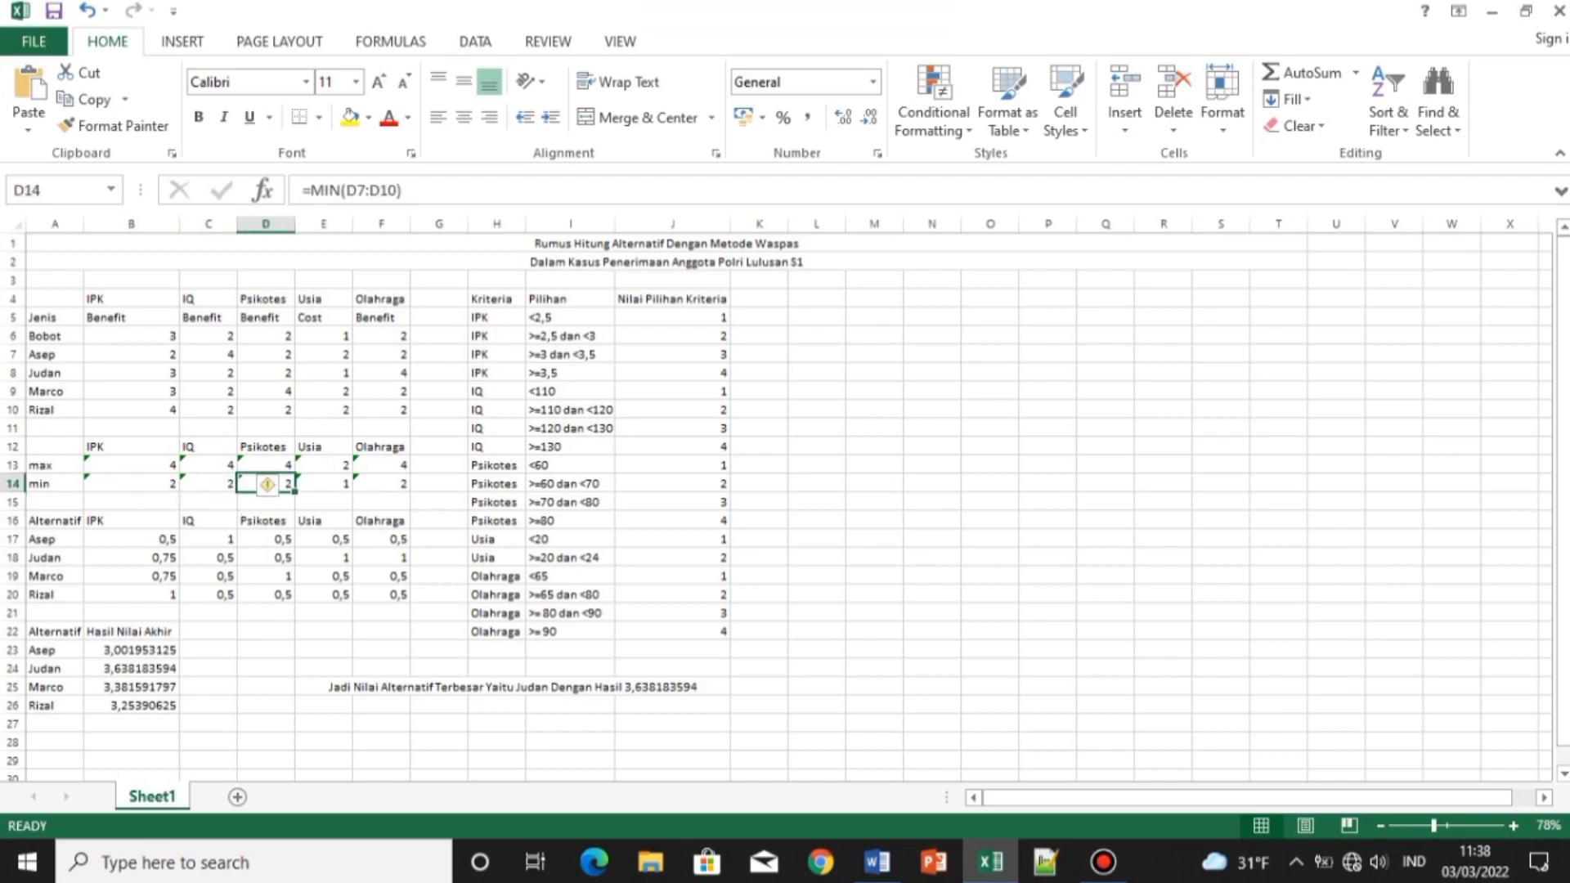
pyautogui.click(324, 485)
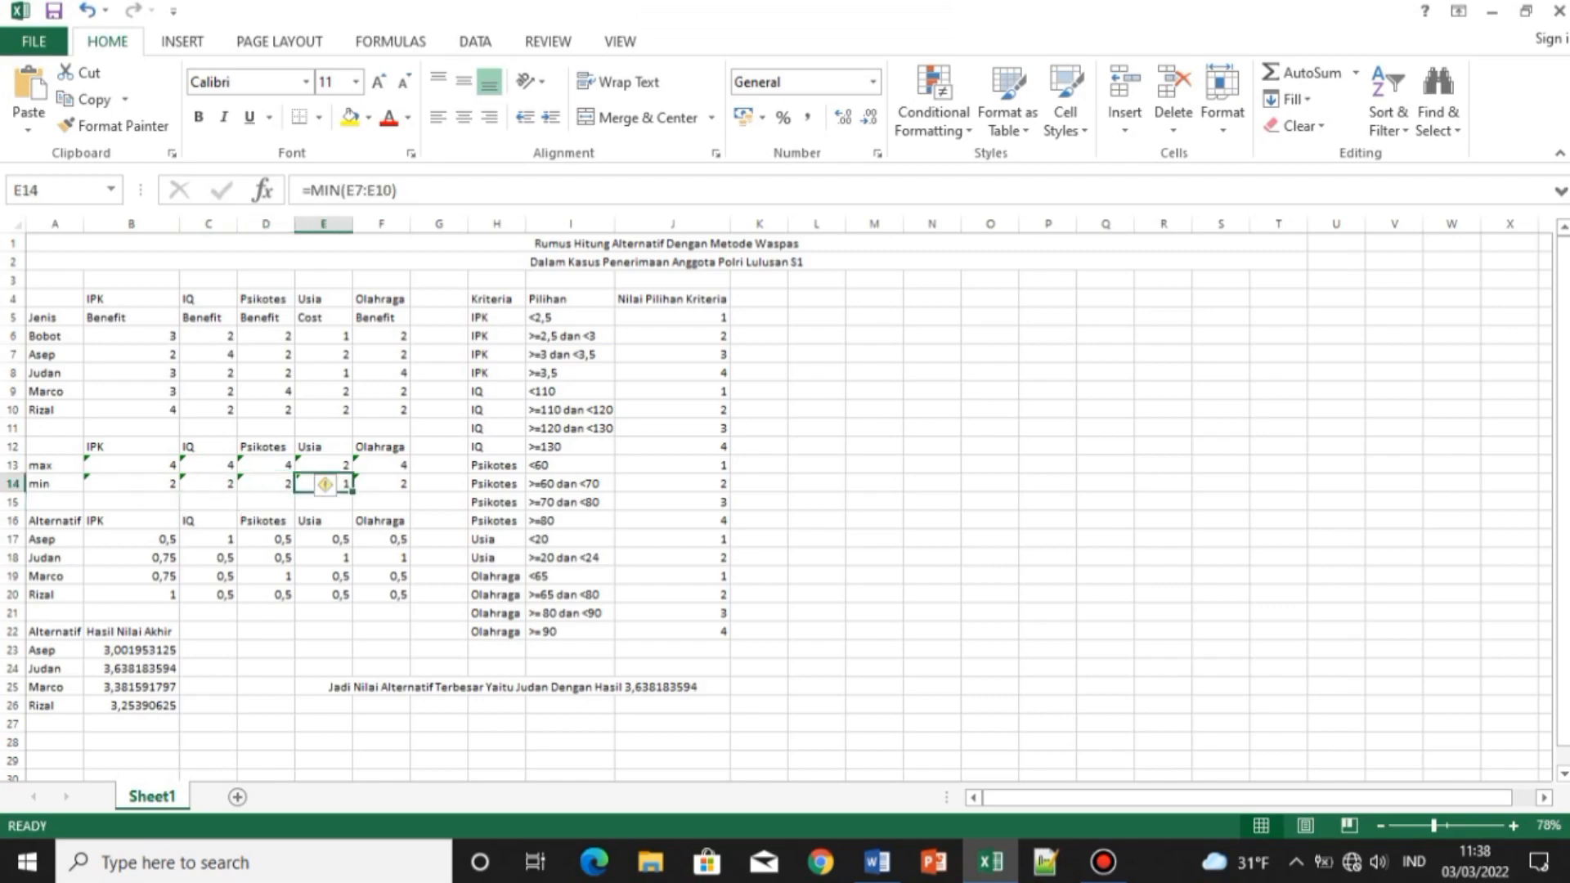
pyautogui.click(381, 484)
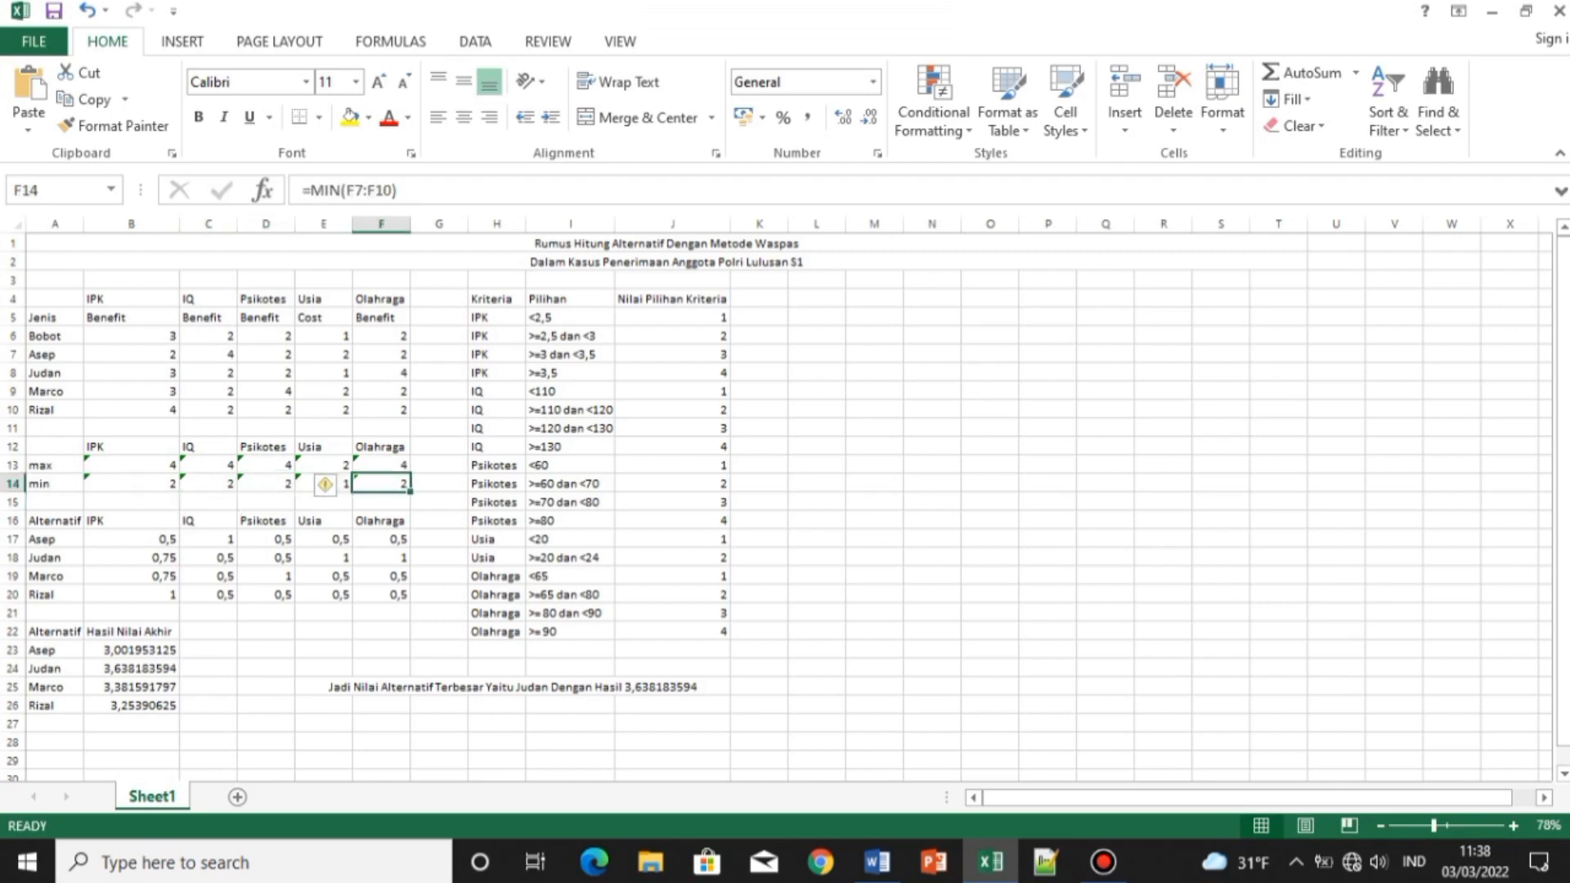
# Check the IPK normalization formula in B17 against the criterion type in B5.
pyautogui.click(54, 501)
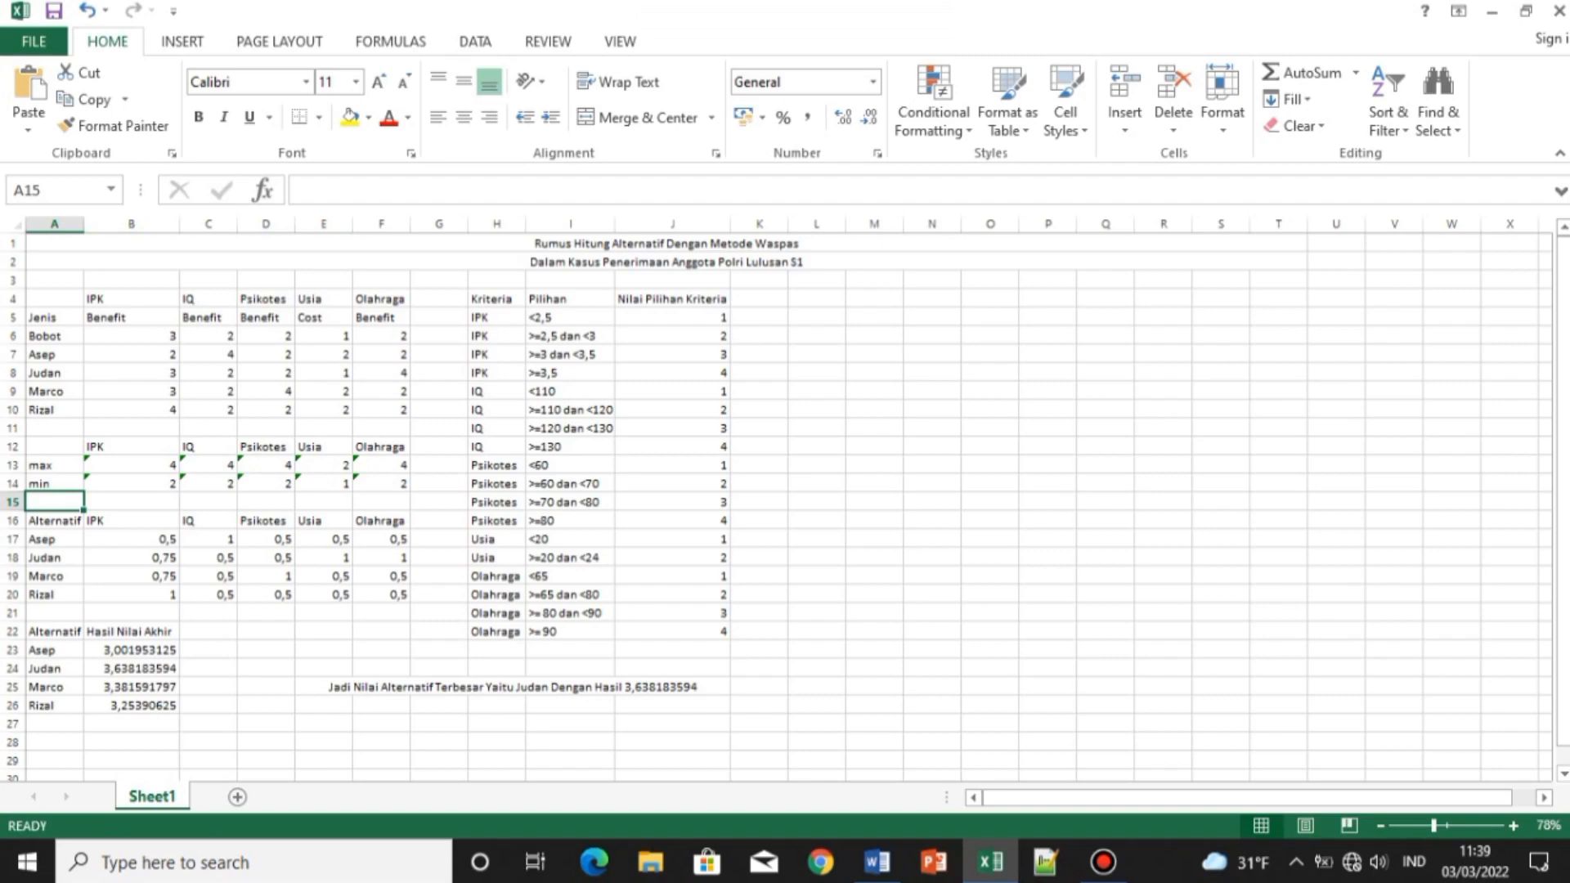
pyautogui.click(54, 539)
pyautogui.click(131, 538)
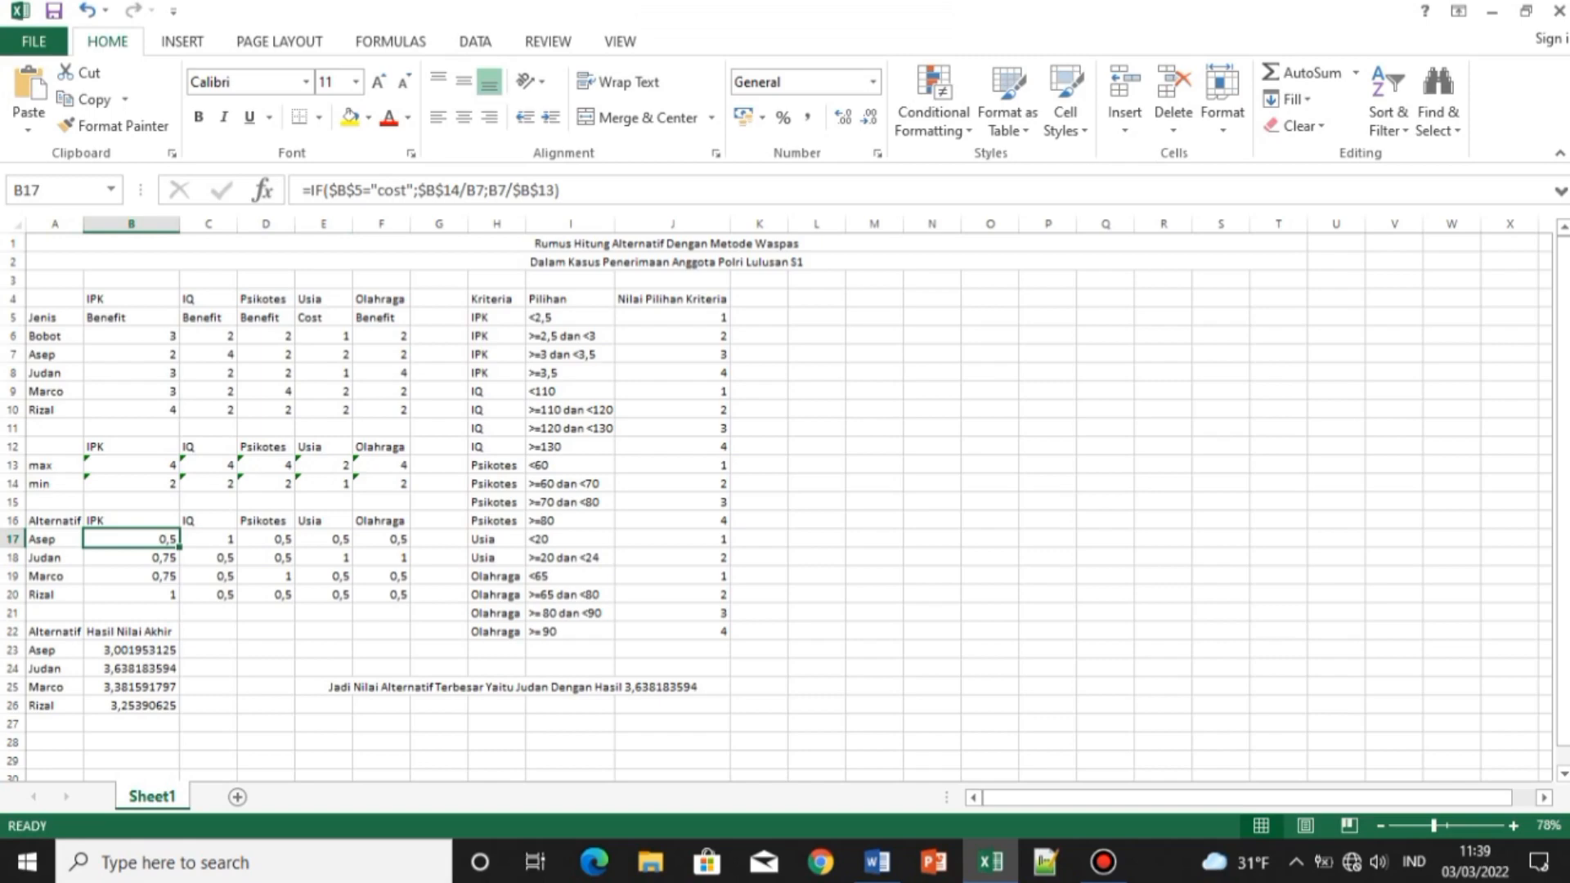
pyautogui.click(131, 318)
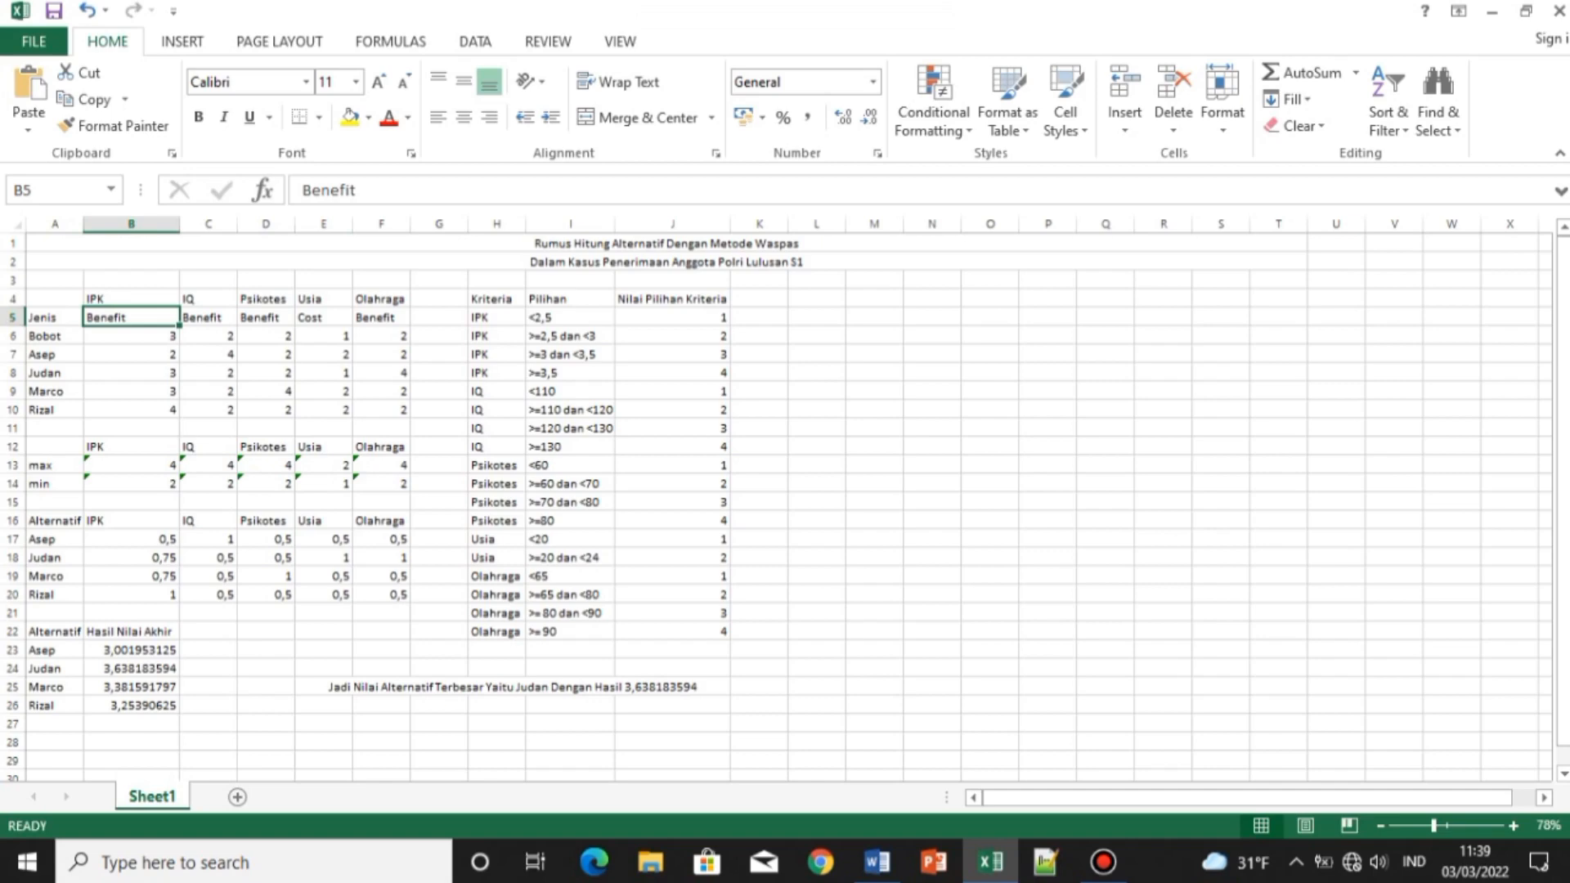
pyautogui.click(131, 540)
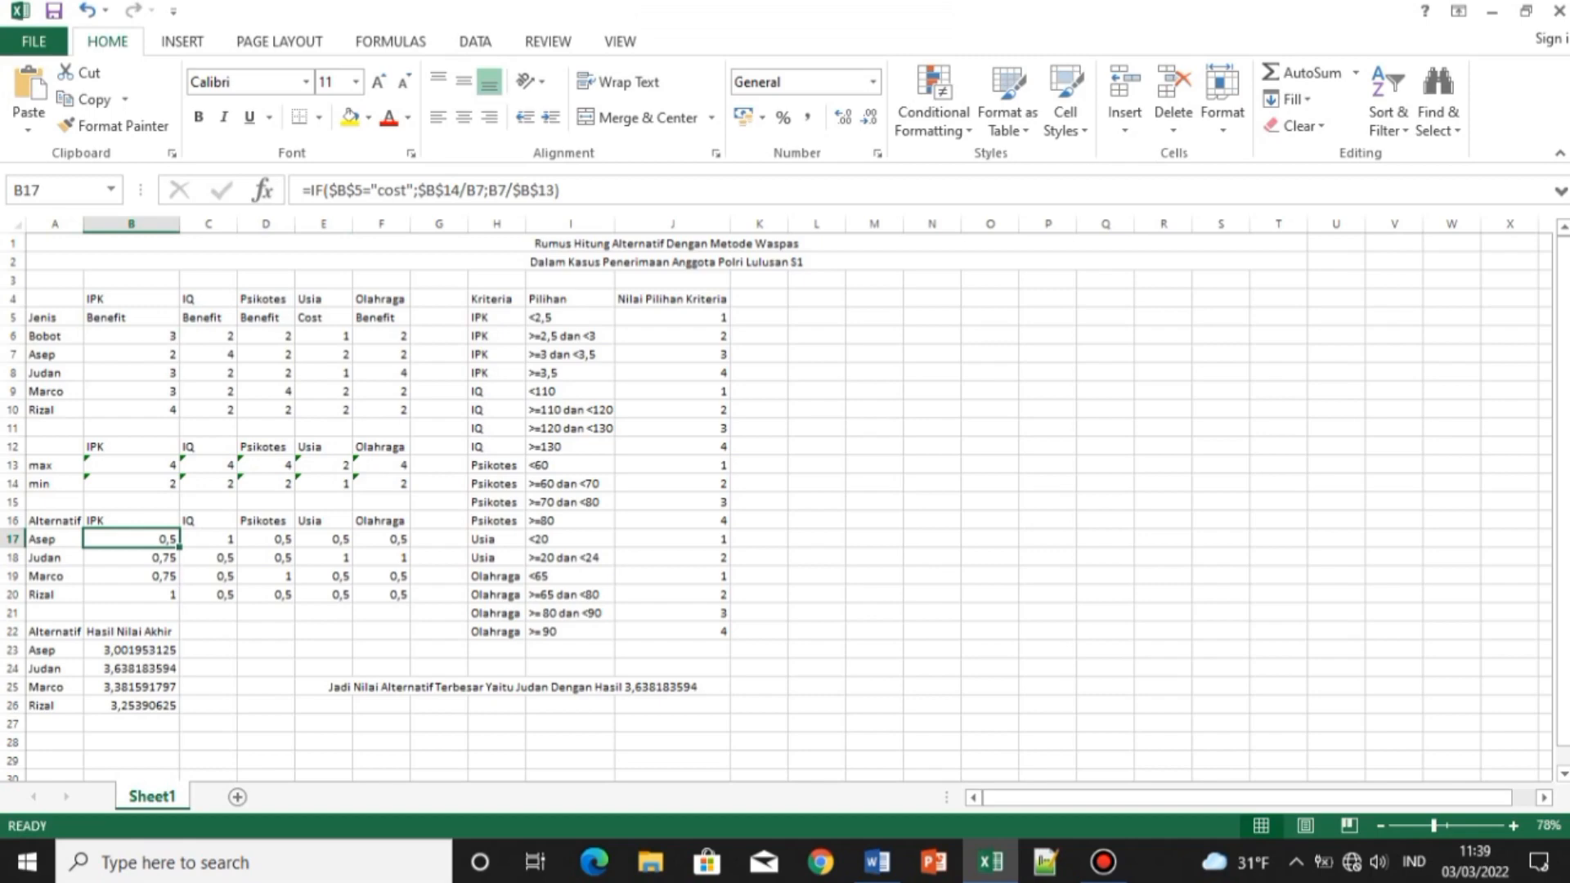
# Trace the IPK column from B17 up to the first alternative's score in B7 and back to the formula.
pyautogui.press('Up')
pyautogui.press('Up')
pyautogui.press('Up')
pyautogui.press('Up')
pyautogui.press('Up')
pyautogui.press('Up')
pyautogui.press('Up')
pyautogui.press('Up')
pyautogui.press('Up')
pyautogui.press('Up')
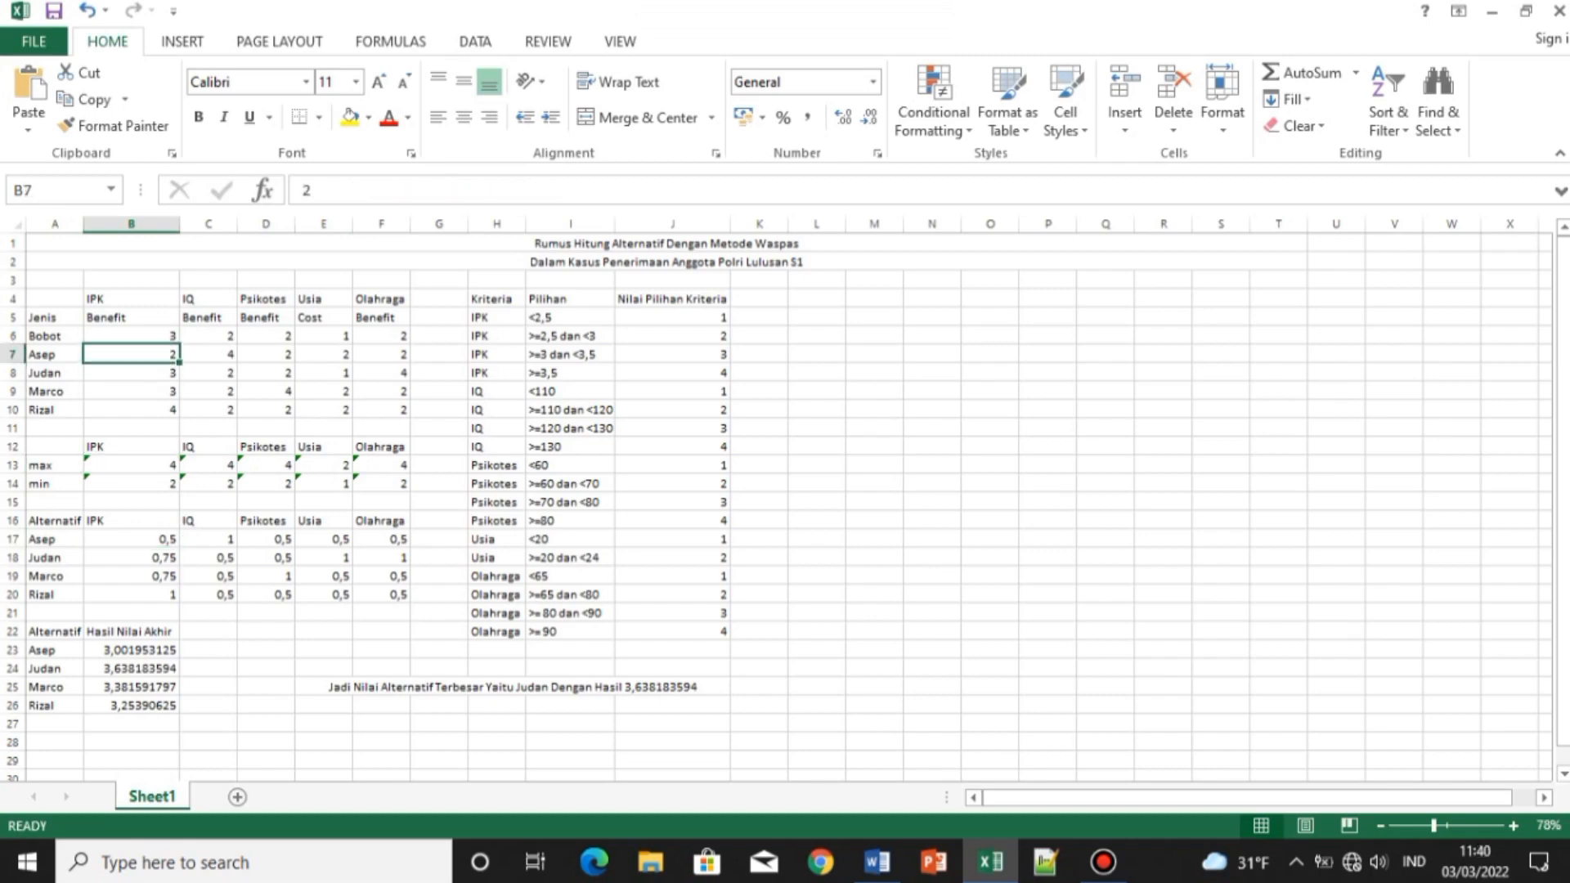
pyautogui.press('Down')
pyautogui.press('Down')
pyautogui.press('Down')
pyautogui.press('Down')
pyautogui.press('Down')
pyautogui.press('Down')
pyautogui.press('Down')
pyautogui.press('Down')
pyautogui.press('Down')
pyautogui.press('Down')
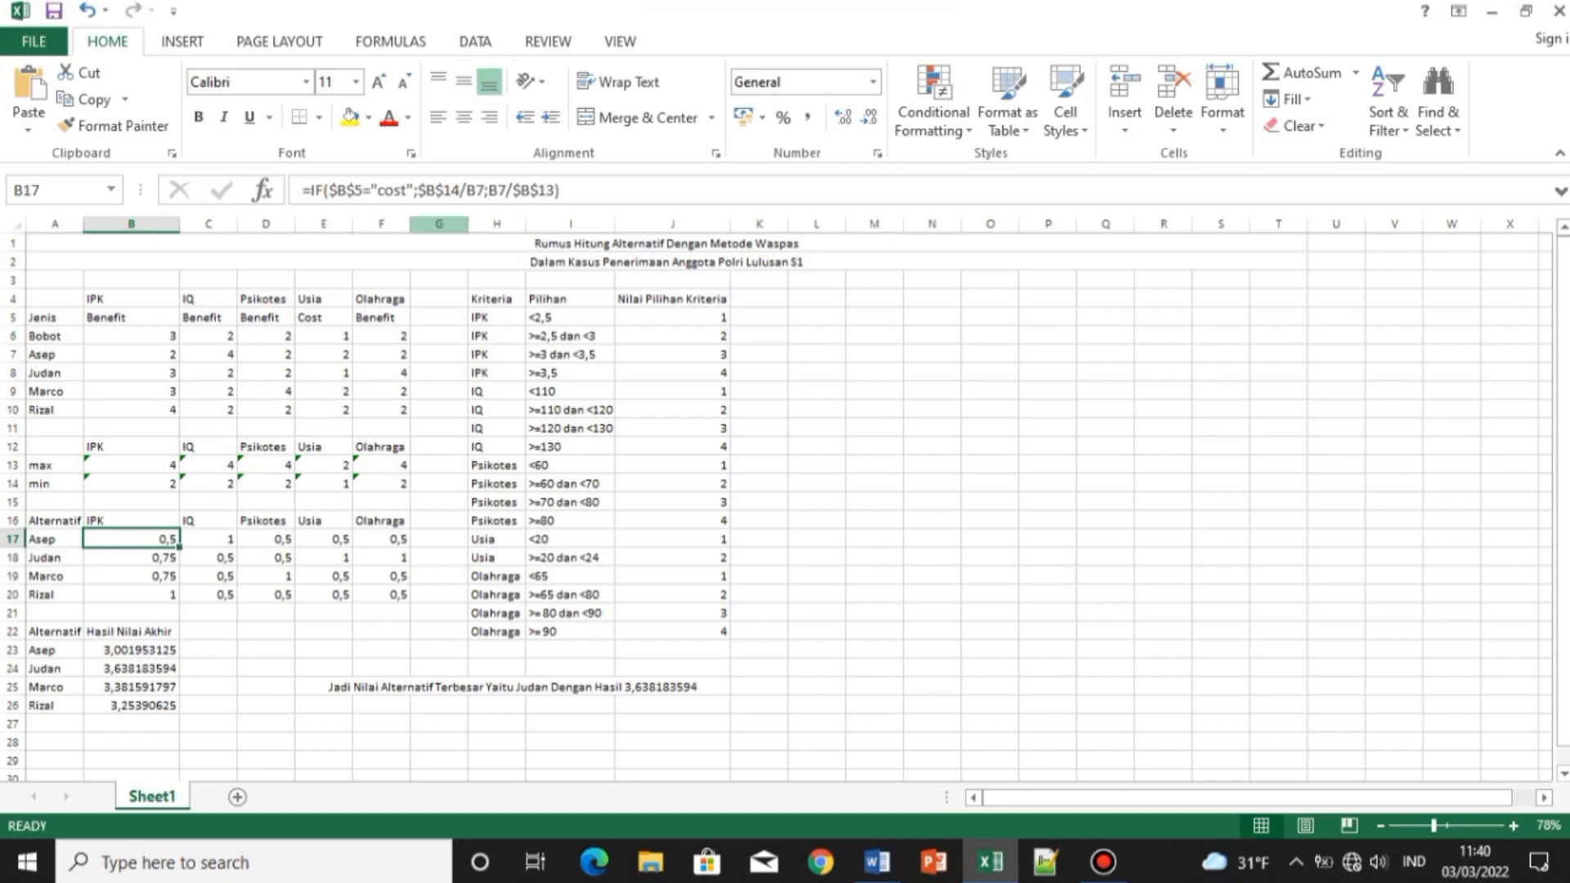
# Open the IF formula in B17 to inspect its references to B5, B7, B13 and B14, then leave it.
pyautogui.click(560, 190)
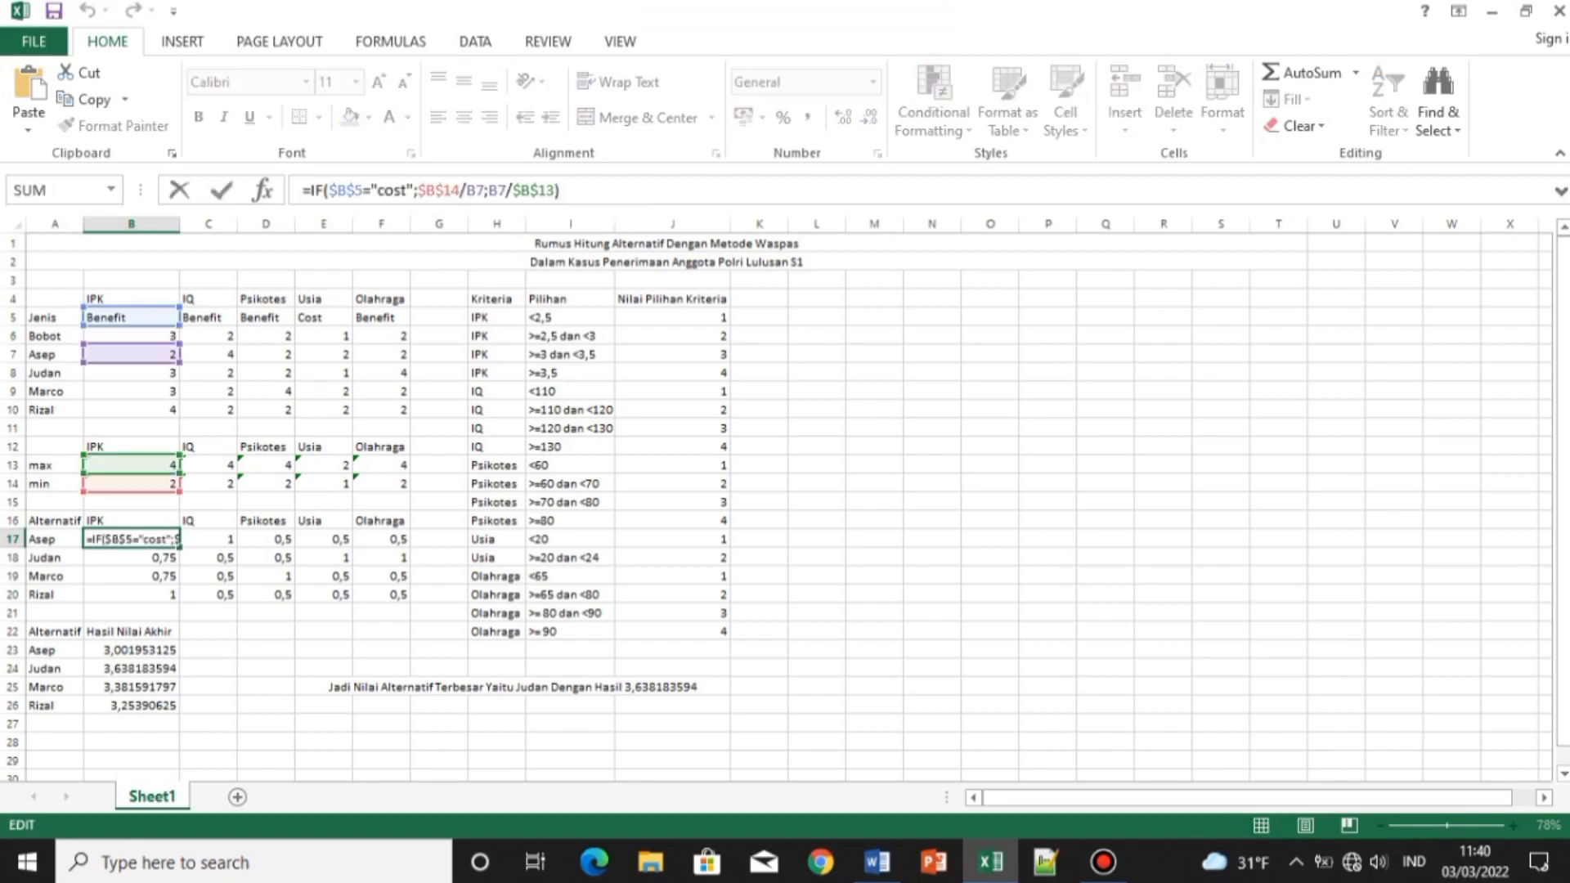
pyautogui.press('Tab')
pyautogui.click(147, 539)
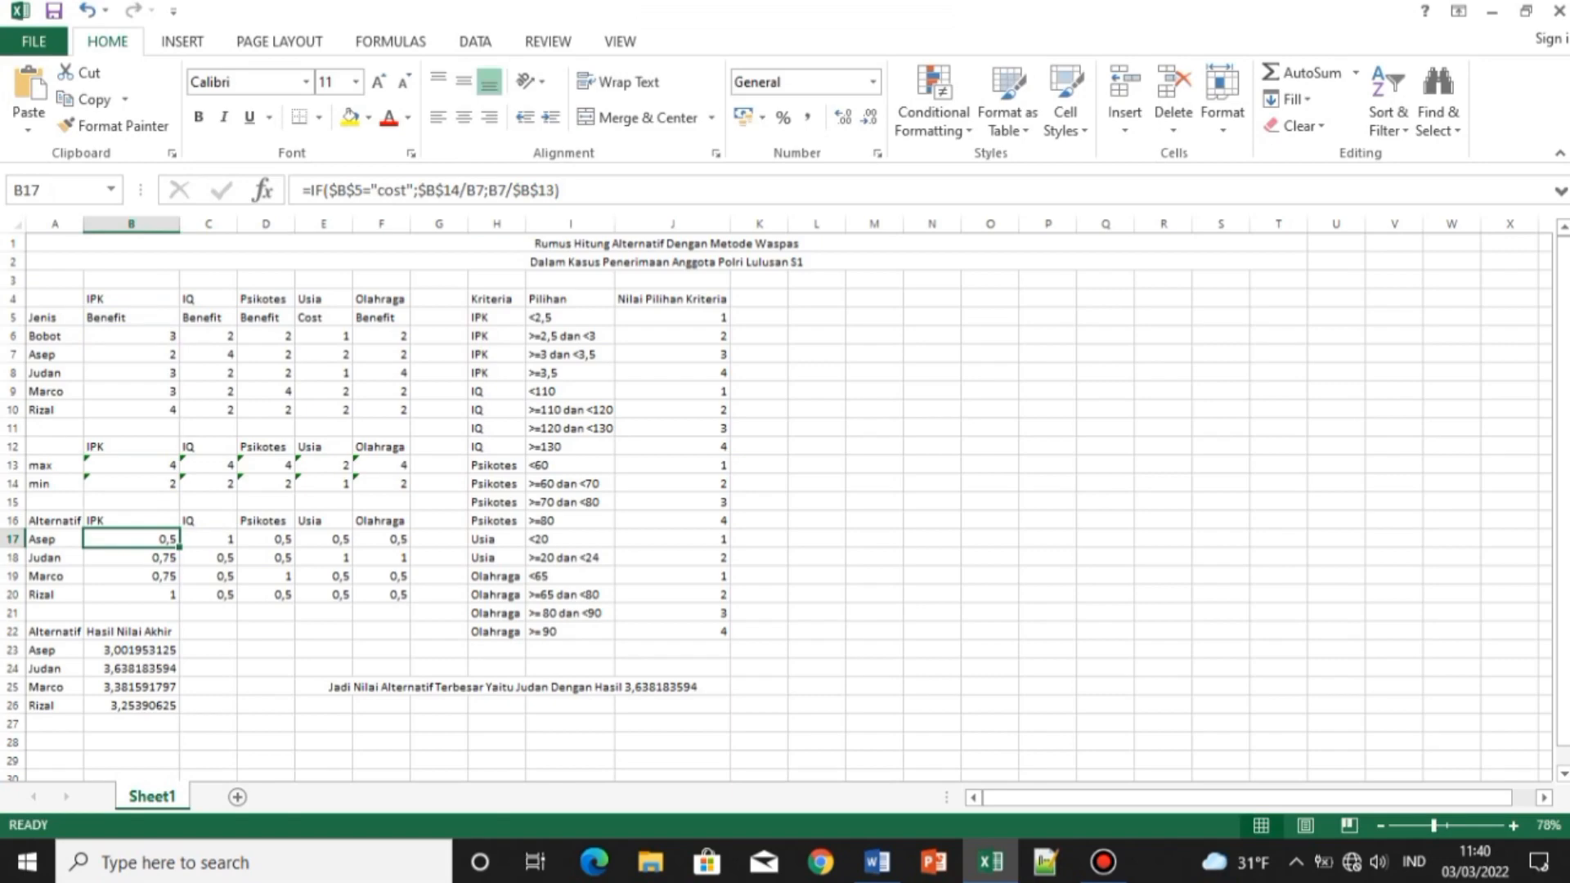
# Inspect the IQ normalization formula in C17 and move on across the first alternative's row.
pyautogui.click(209, 539)
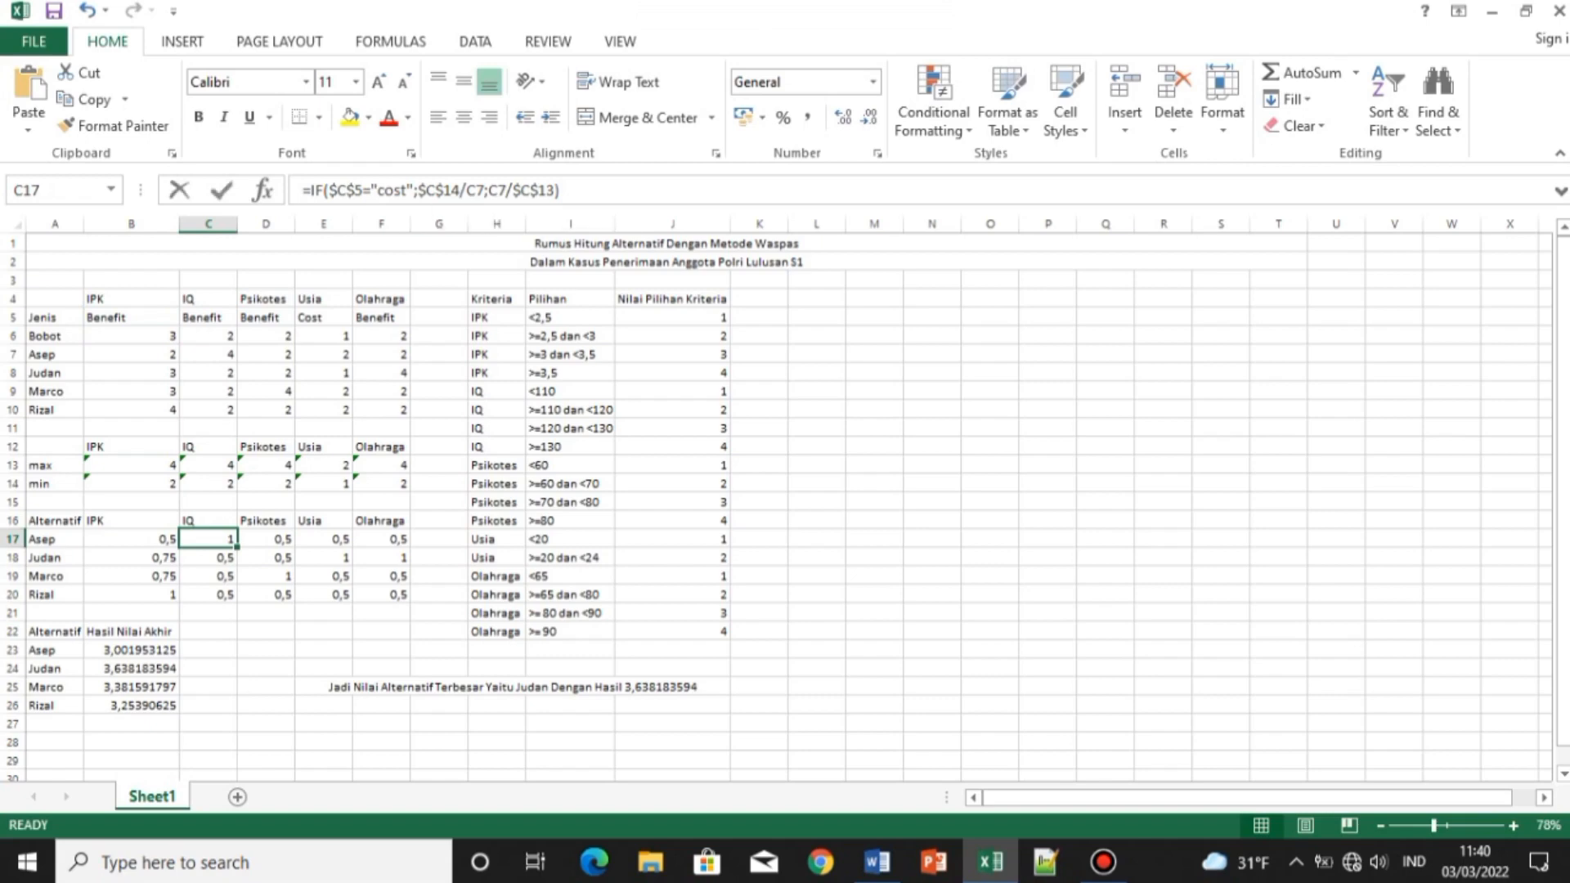
pyautogui.click(436, 190)
pyautogui.press('Tab')
pyautogui.press('Tab')
pyautogui.press('Tab')
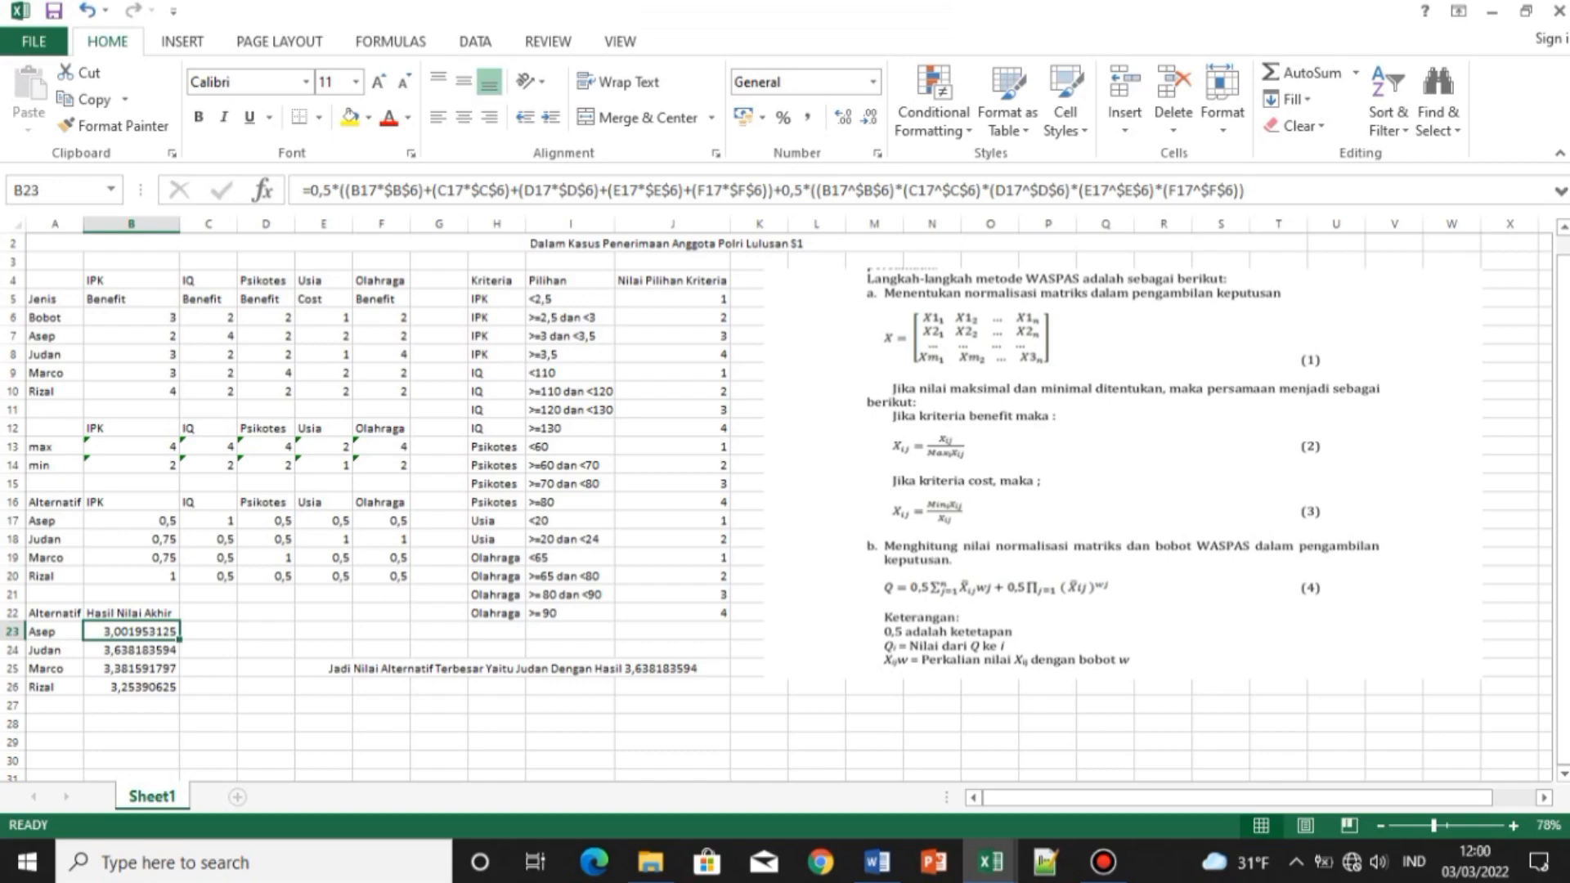
# Examine the WASPAS final-value formula in B23, including its weighted sum and weighted product parts, and close it.
pyautogui.click(393, 189)
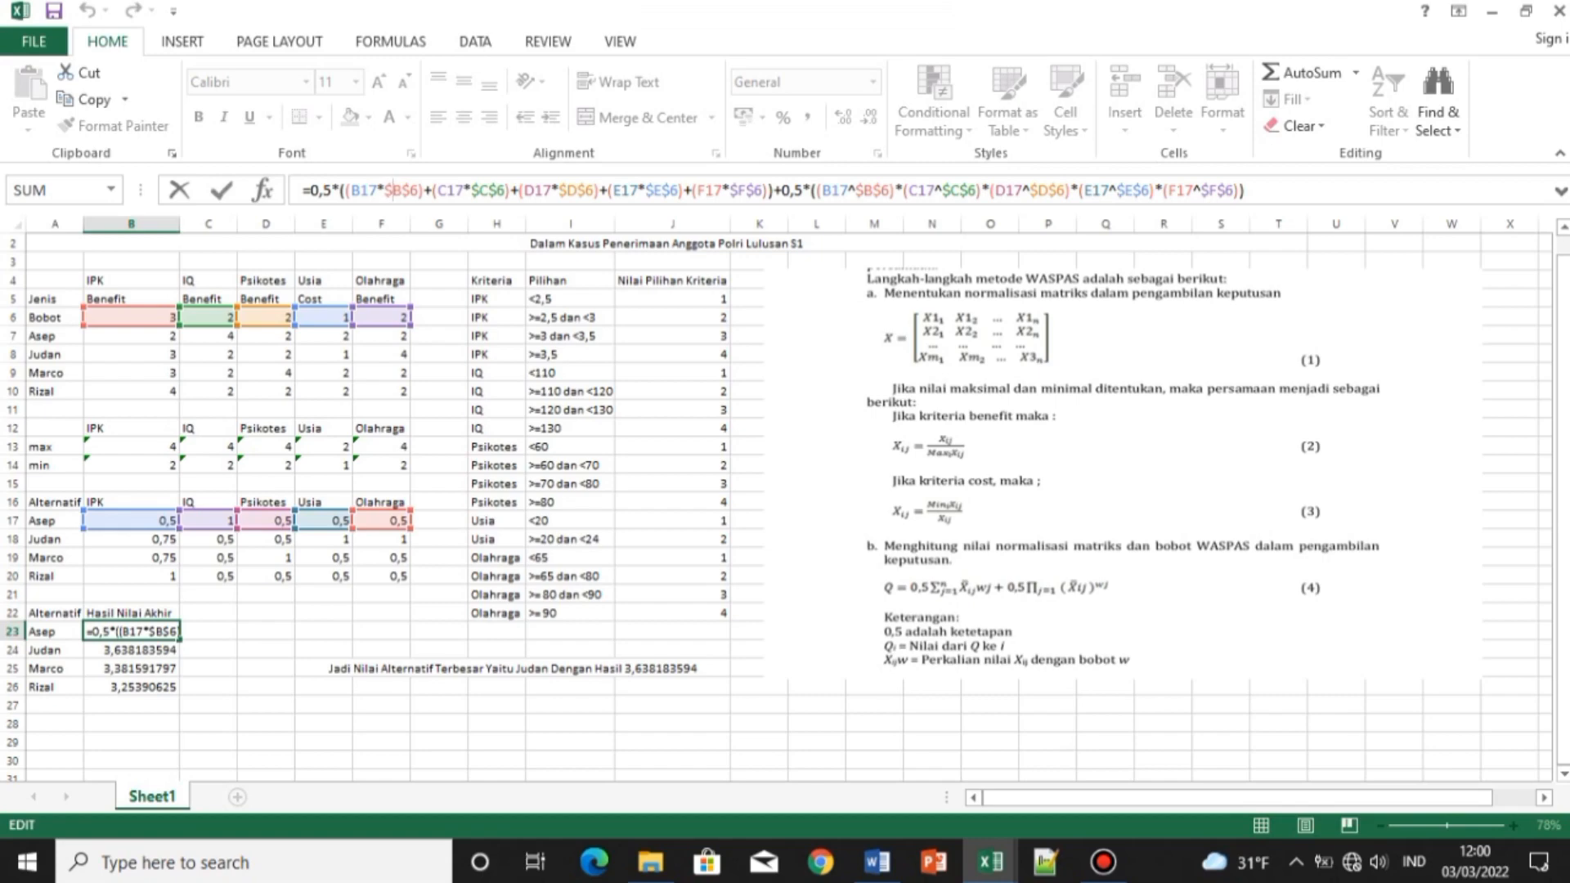
pyautogui.click(340, 190)
pyautogui.click(803, 190)
pyautogui.click(822, 190)
pyautogui.click(873, 191)
pyautogui.press('Return')
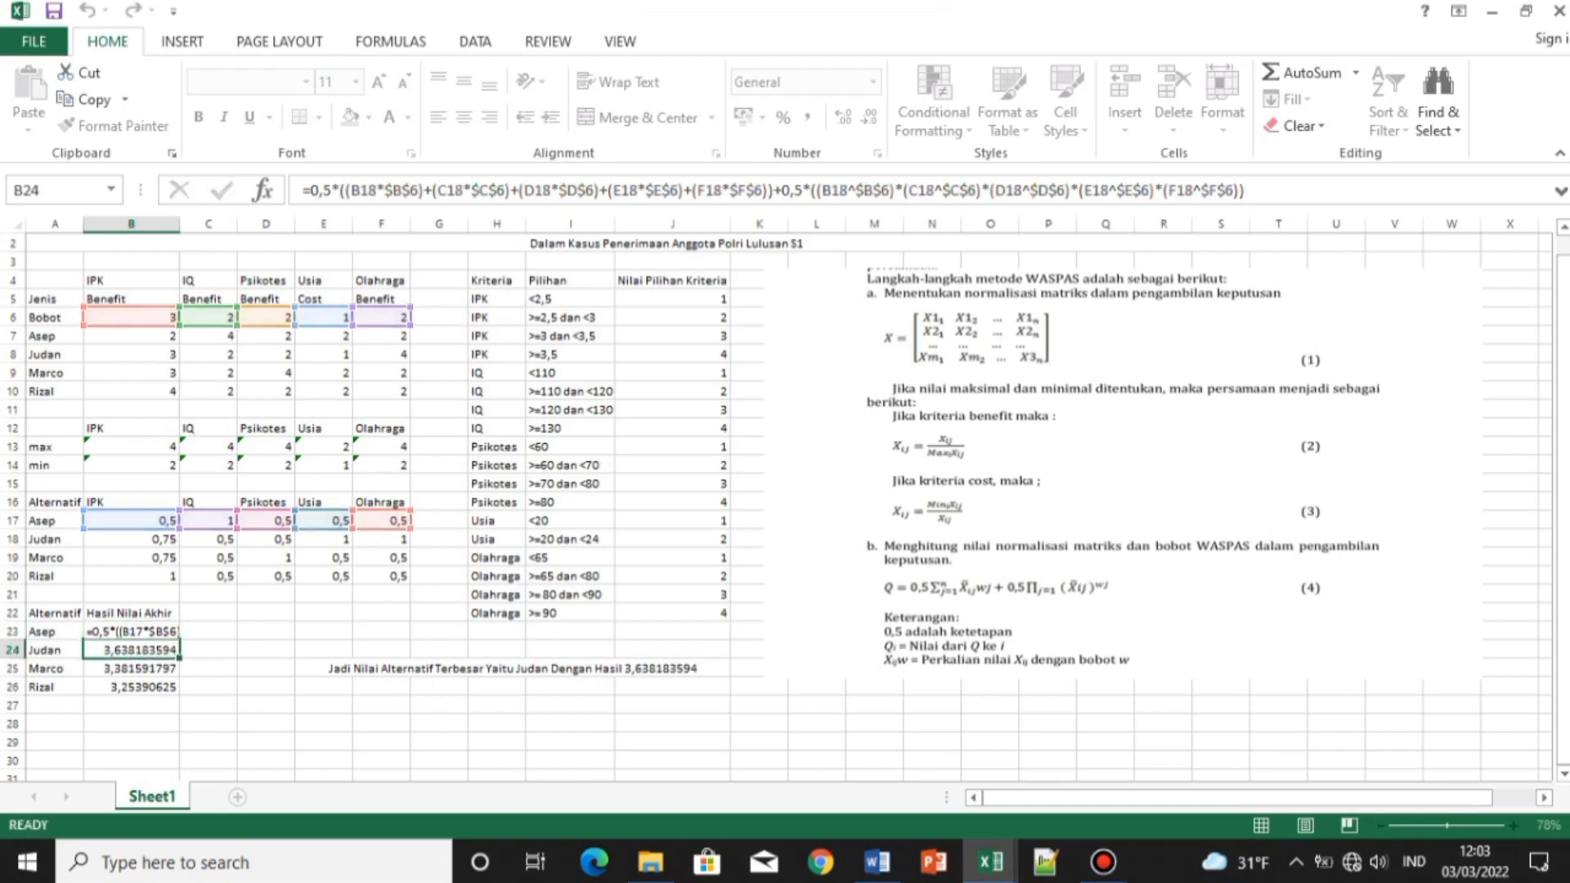
pyautogui.press('Up')
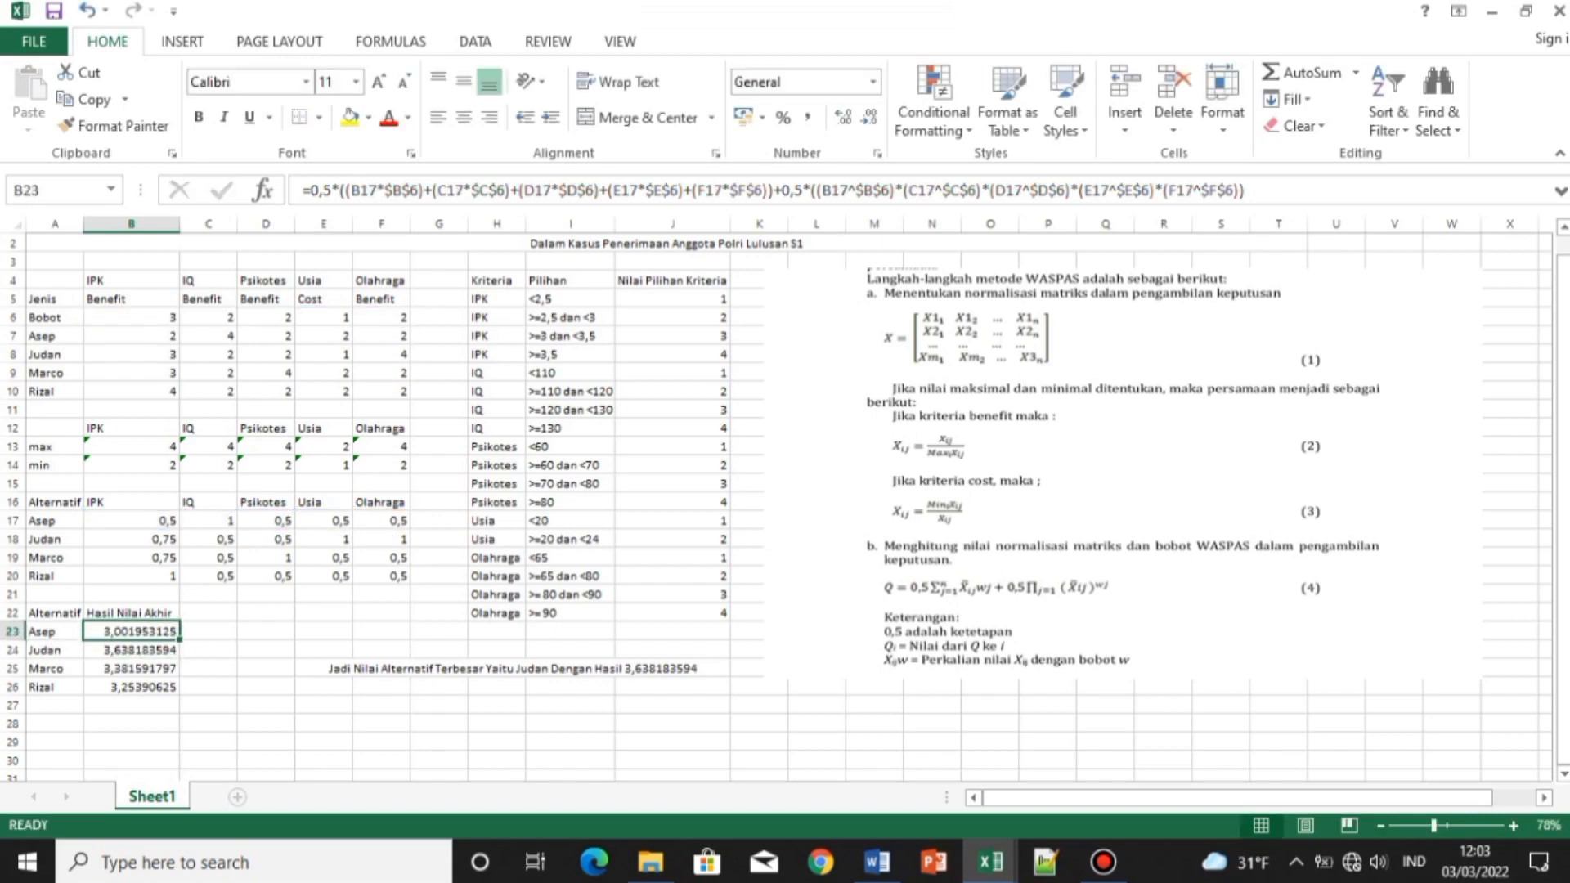